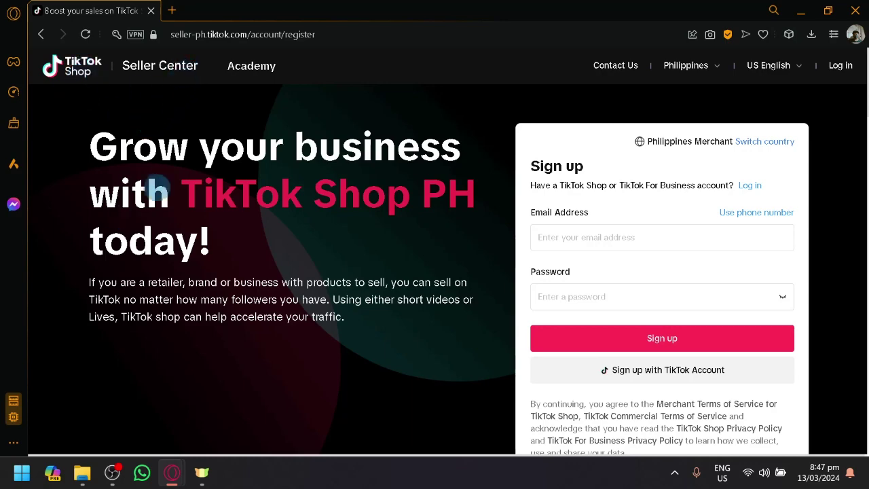
Search Google for 'tiktok shop', look over the TikTok Shop business portal, then close it.
scroll(160, 186, "down", 10)
scroll(138, 160, "up", 10)
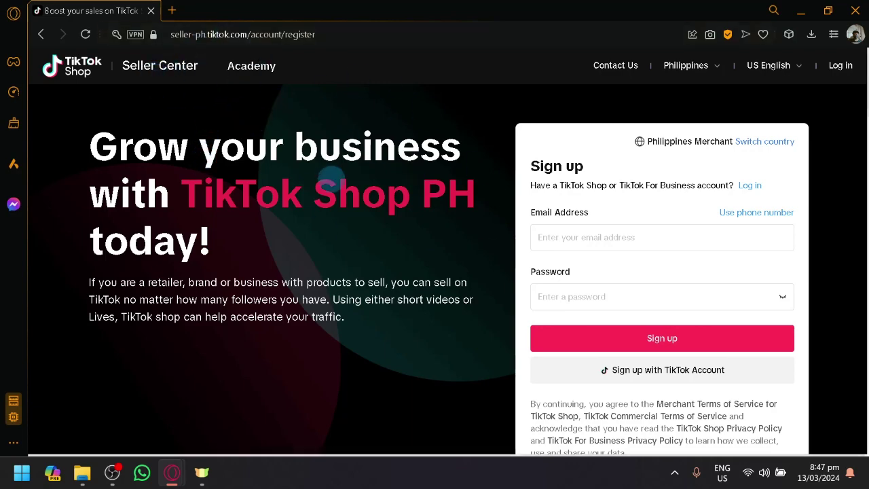
scroll(329, 179, "down", 1)
scroll(314, 179, "up", 1)
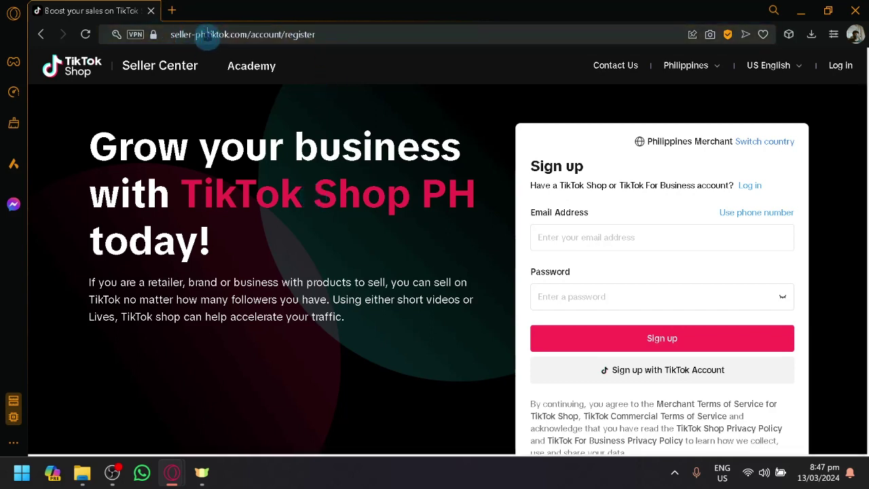
left_click(173, 11)
type("tiktok sh")
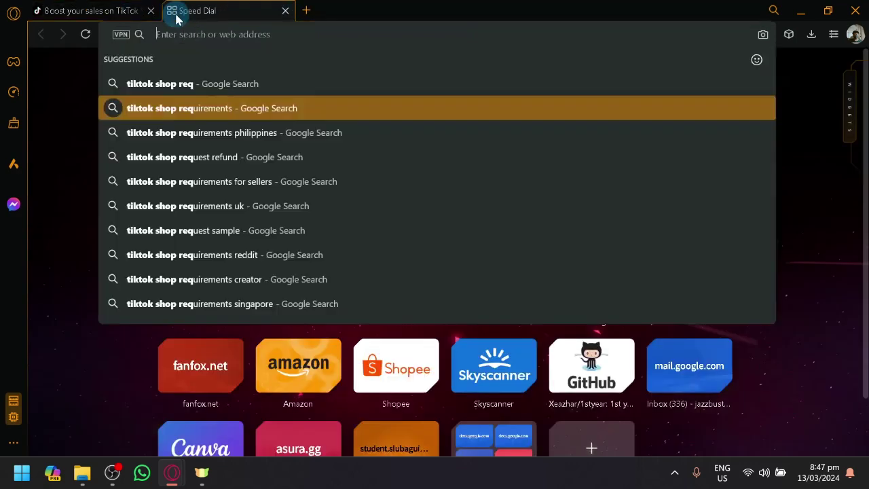
type("op")
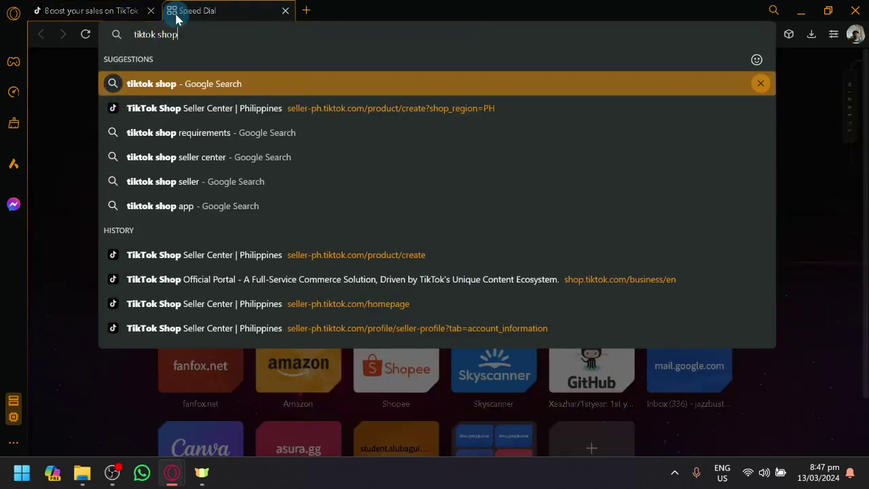
key("Return")
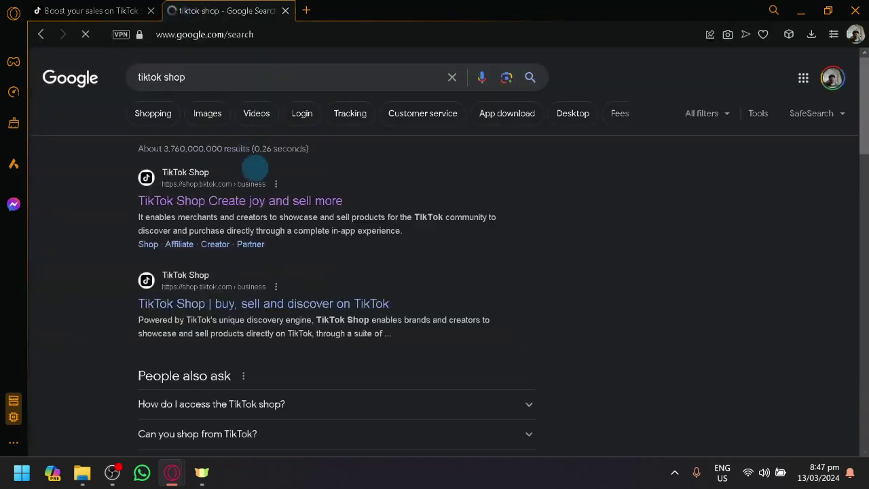
left_click(227, 202)
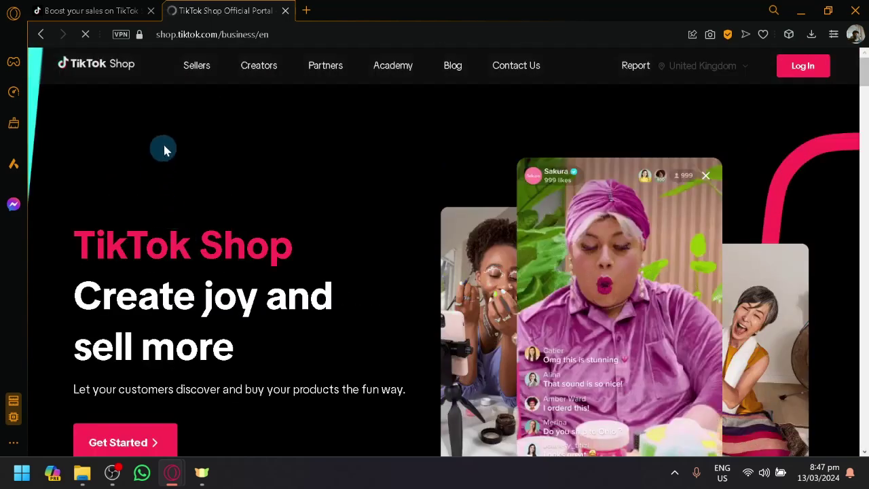
scroll(248, 188, "down", 10)
scroll(262, 190, "up", 10)
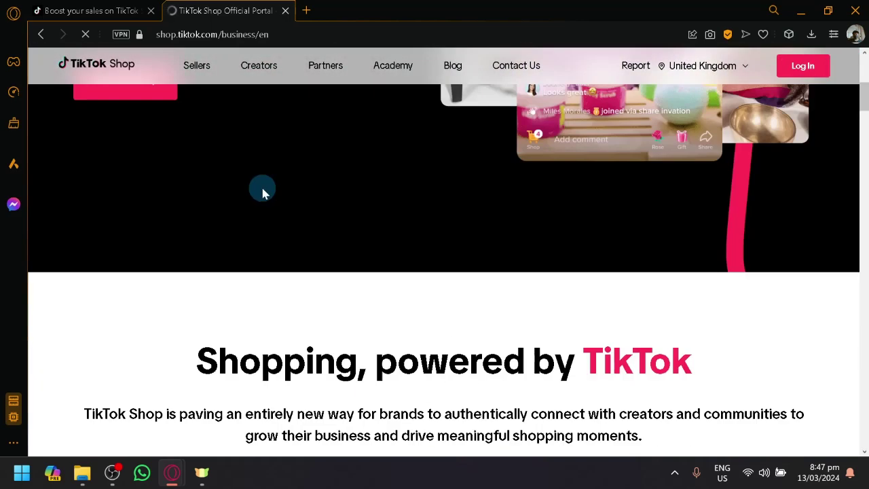
left_click(285, 10)
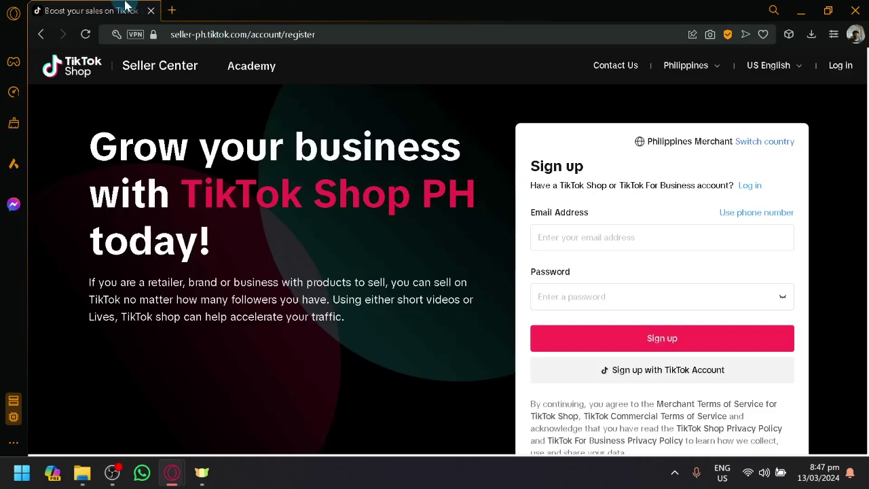
Go from the seller login page to the seller sign-up form.
left_click(840, 66)
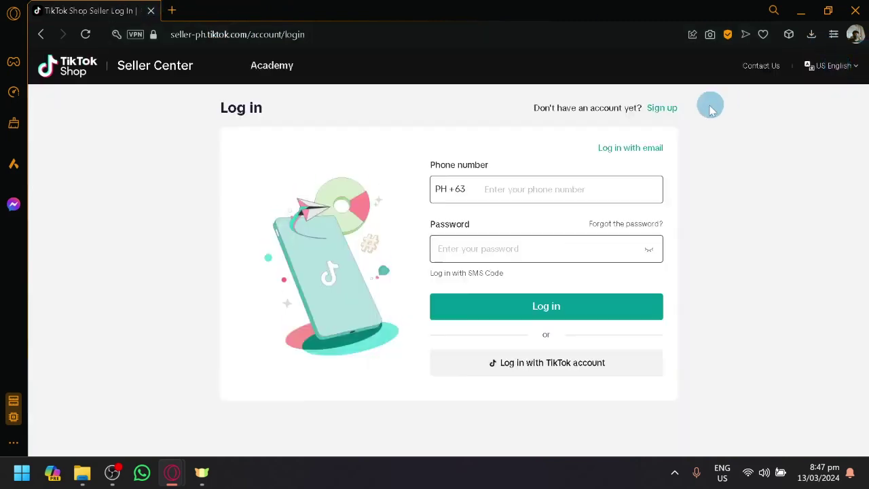
scroll(649, 112, "up", 5)
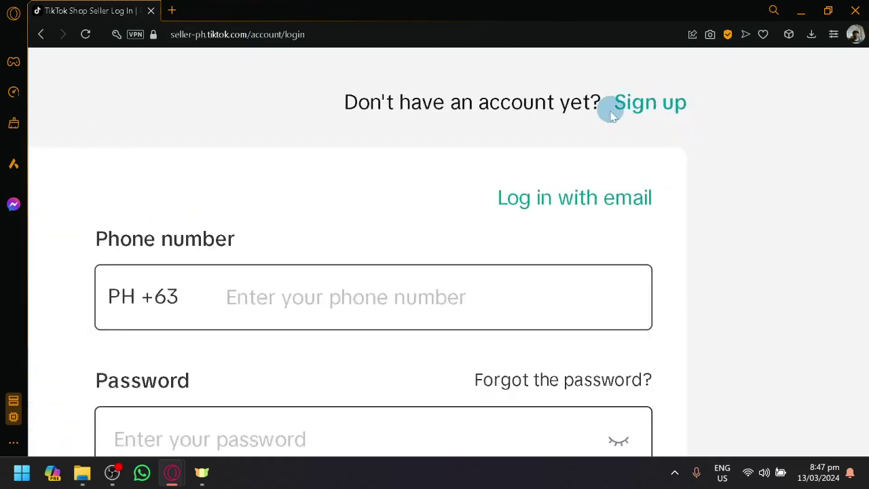
left_click(645, 103)
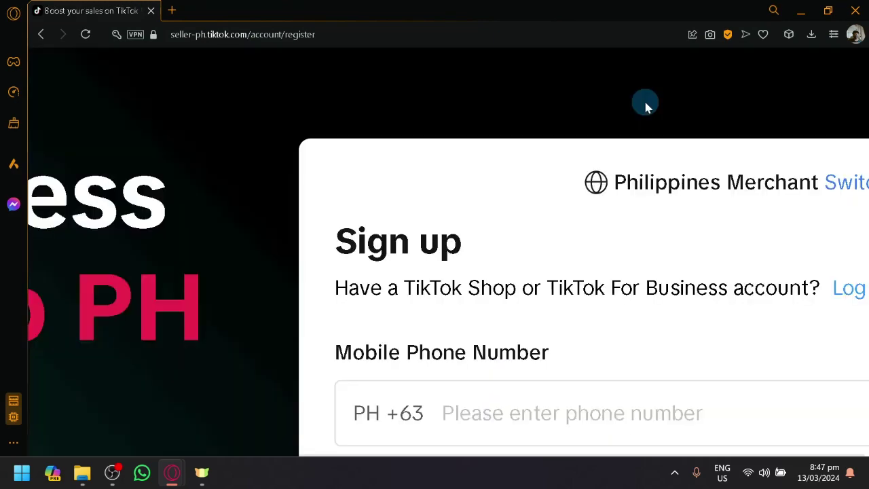
scroll(645, 103, "down", 5)
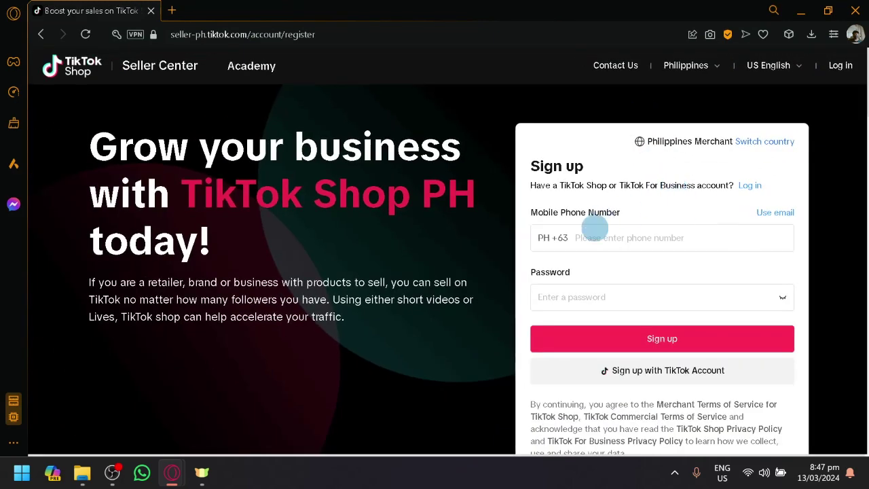
scroll(628, 192, "up", 5)
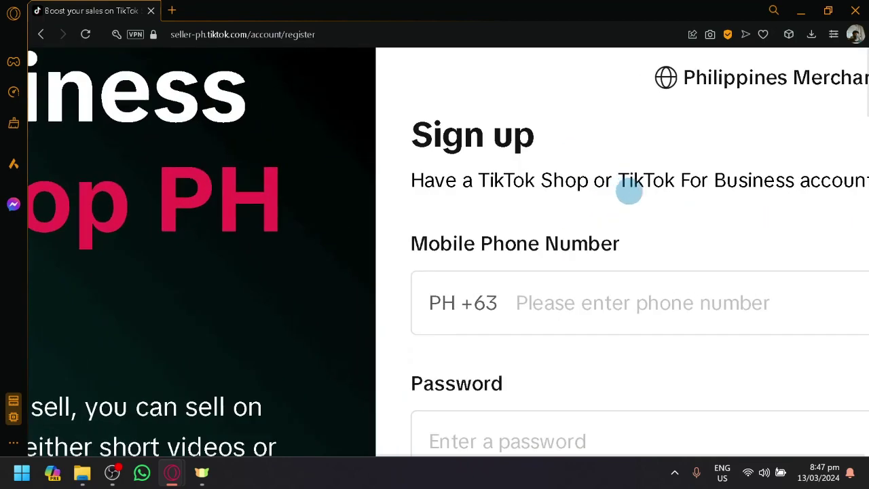
scroll(629, 192, "down", 5)
Switch the sign-up method to email address and put the cursor in the Email Address field.
left_click(763, 216)
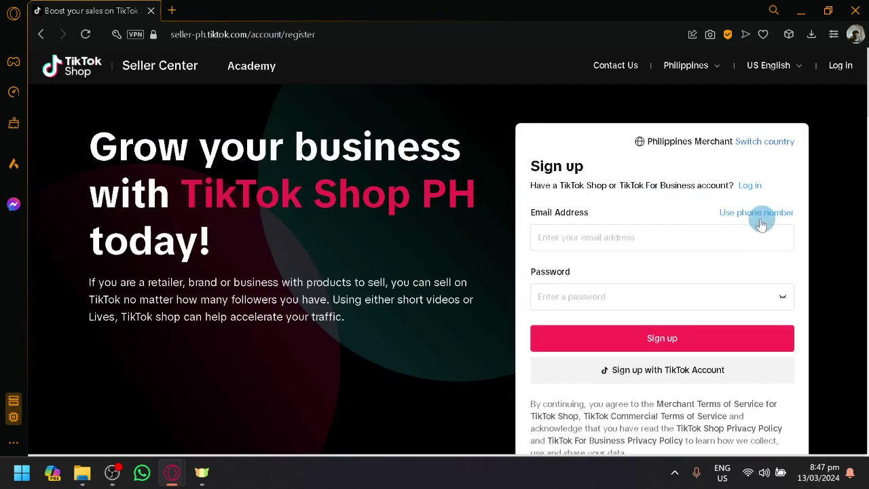
scroll(679, 181, "up", 5)
scroll(681, 184, "down", 4)
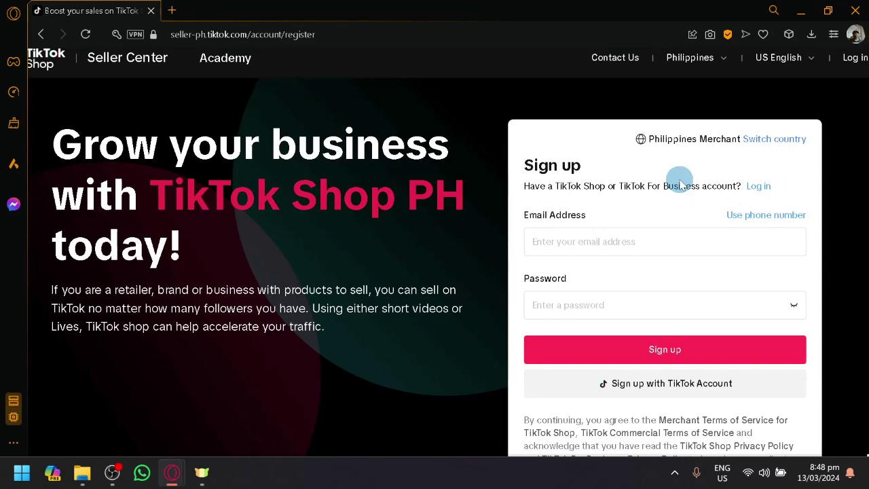
scroll(722, 209, "up", 5)
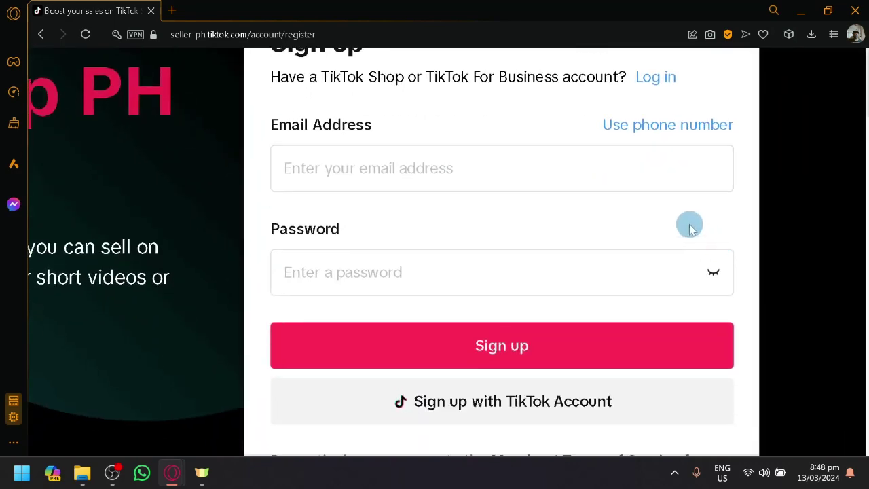
scroll(634, 213, "down", 5)
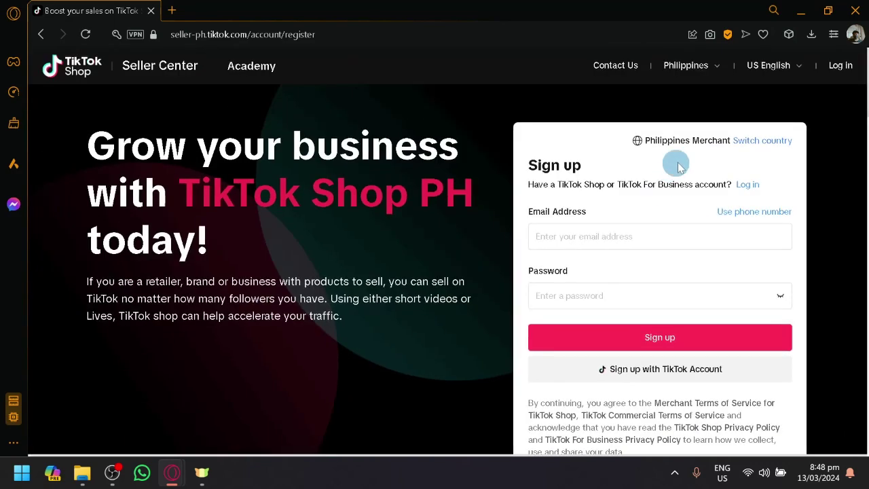
left_click(753, 216)
scroll(683, 210, "up", 5)
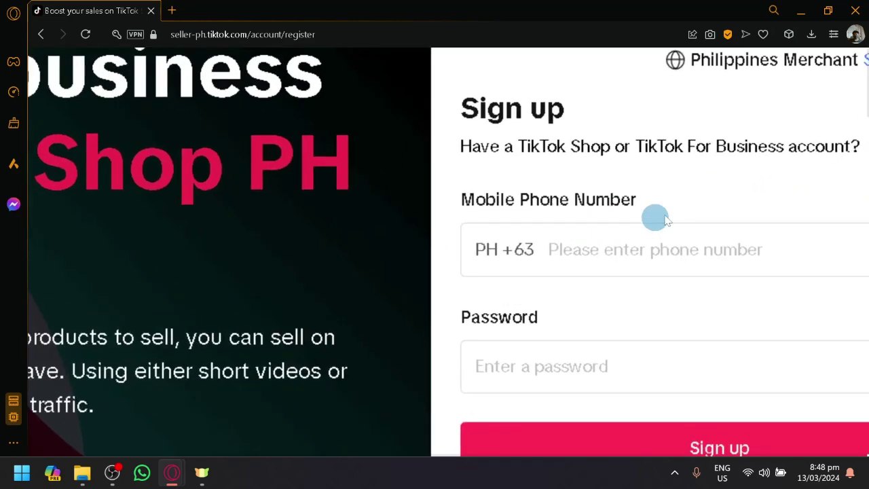
scroll(655, 220, "down", 5)
left_click(774, 211)
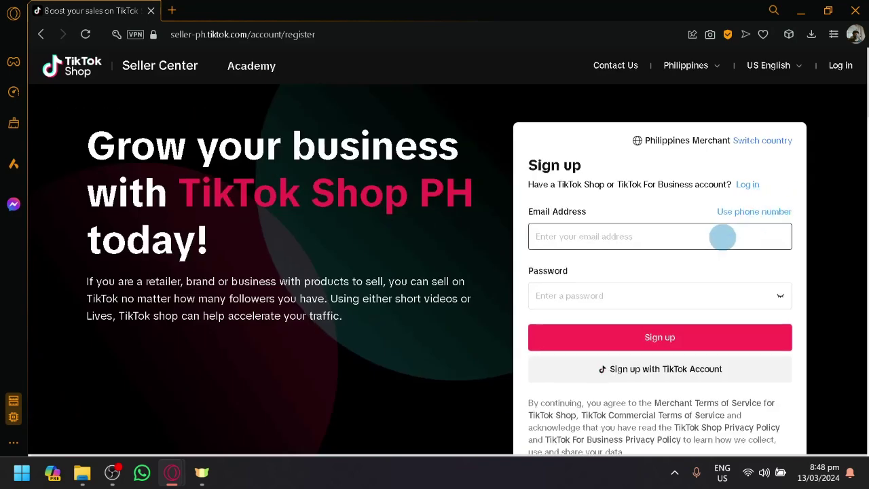
scroll(587, 237, "down", 3)
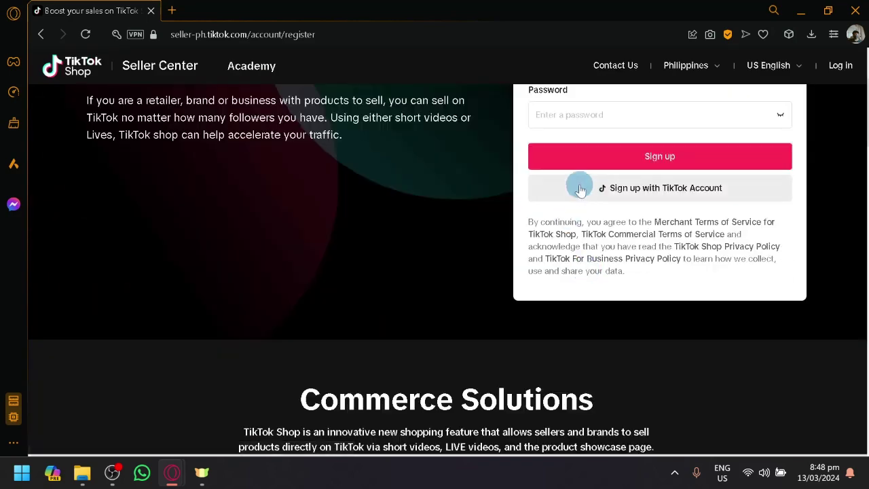
scroll(597, 200, "up", 2)
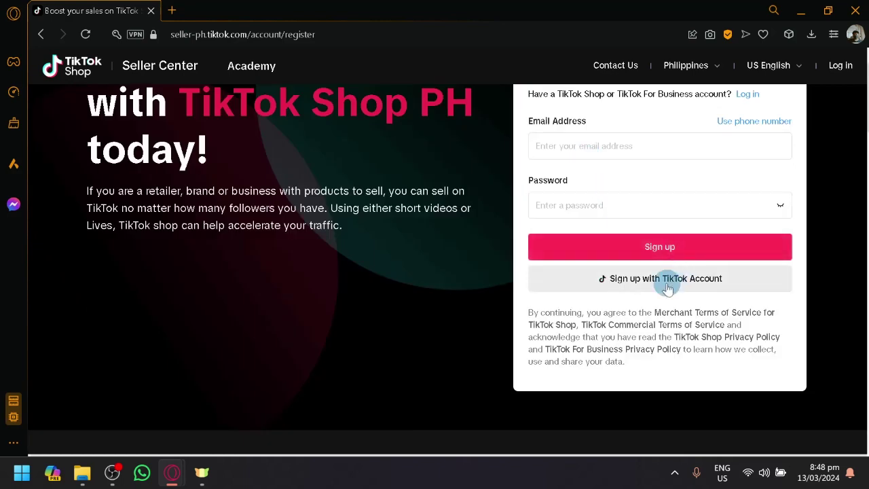
scroll(663, 285, "up", 2)
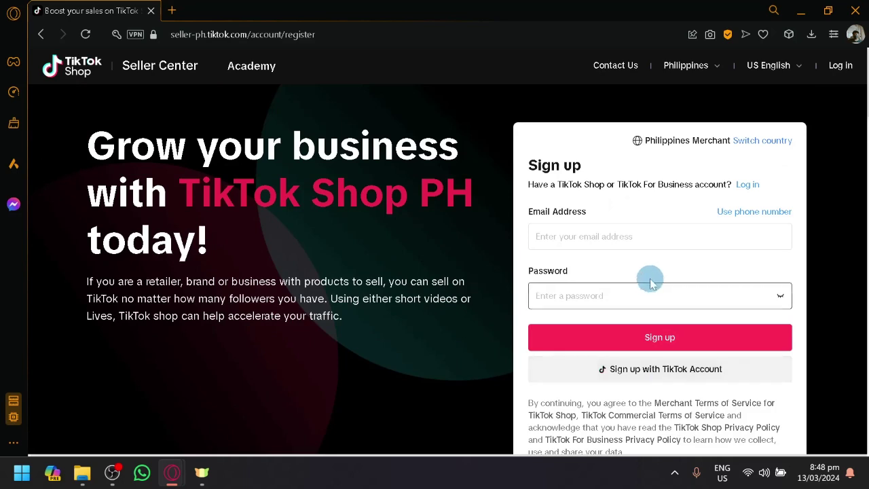
left_click(616, 233)
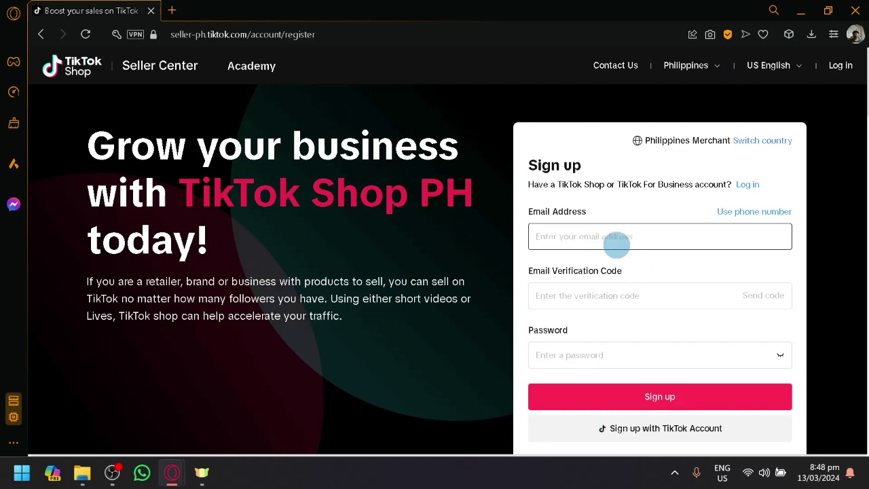
Open the Gmail inbox in a new browser tab.
key("alt+Tab")
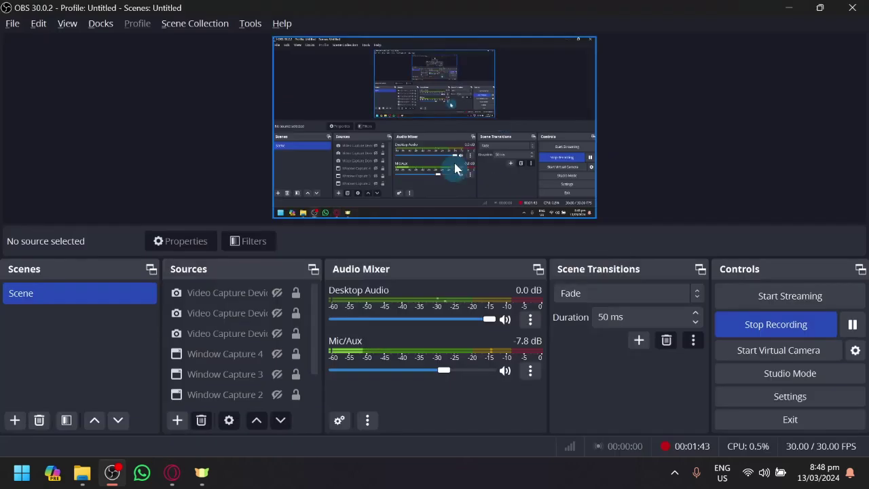
key("alt+Tab")
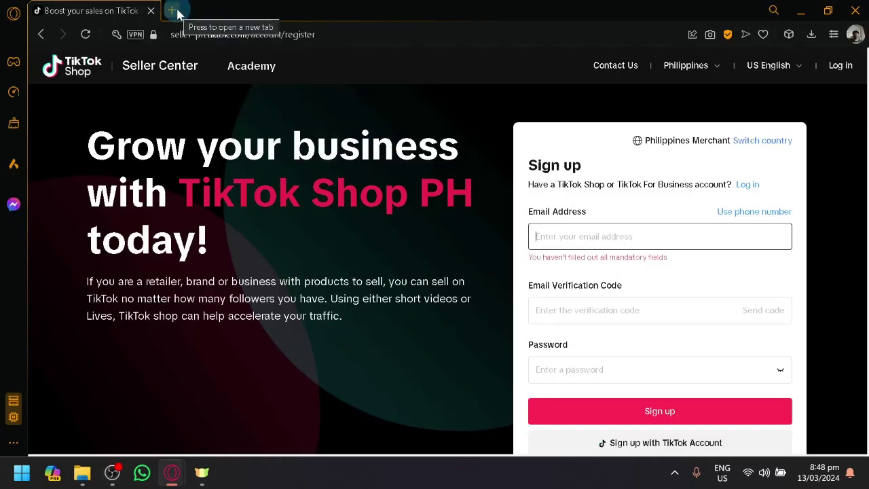
left_click(172, 11)
type("gm")
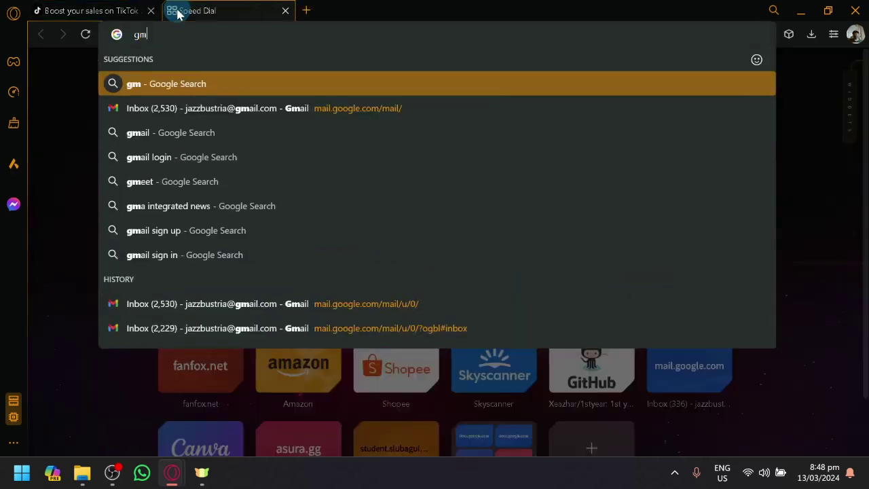
key("Down")
key("Return")
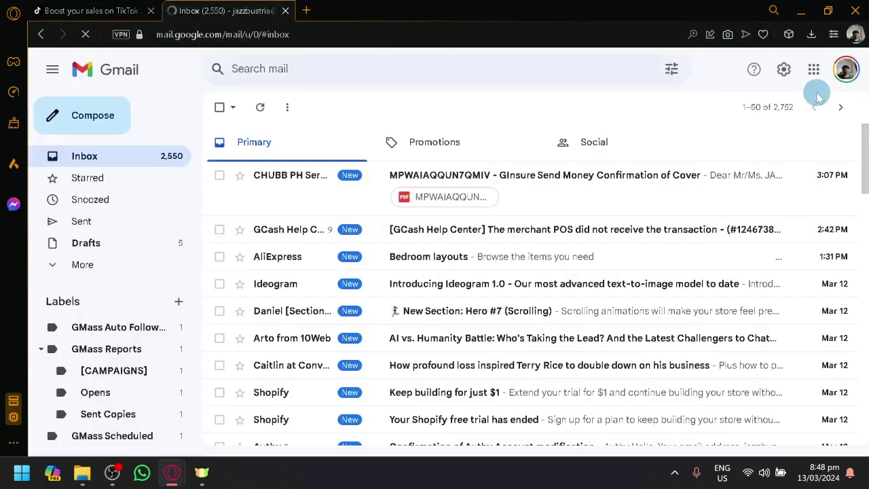
Switch Gmail to the second Google account and close the original account's inbox tab.
left_click(841, 76)
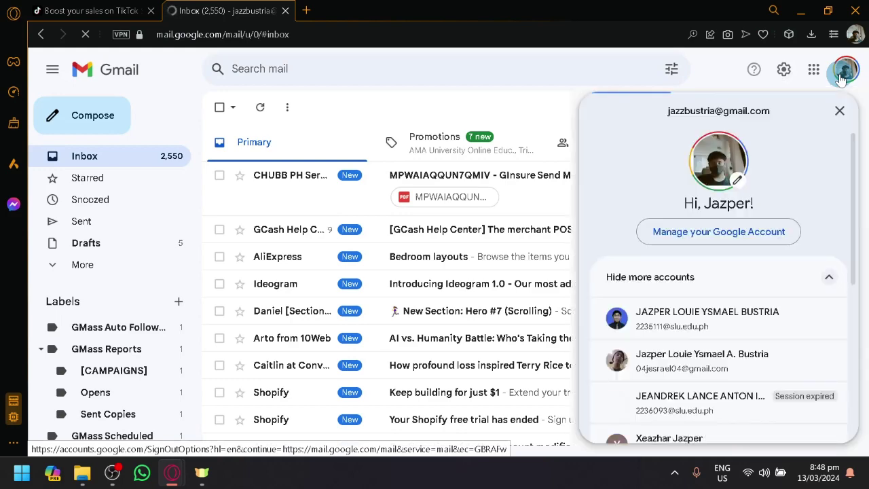
scroll(713, 319, "down", 2)
left_click(729, 356)
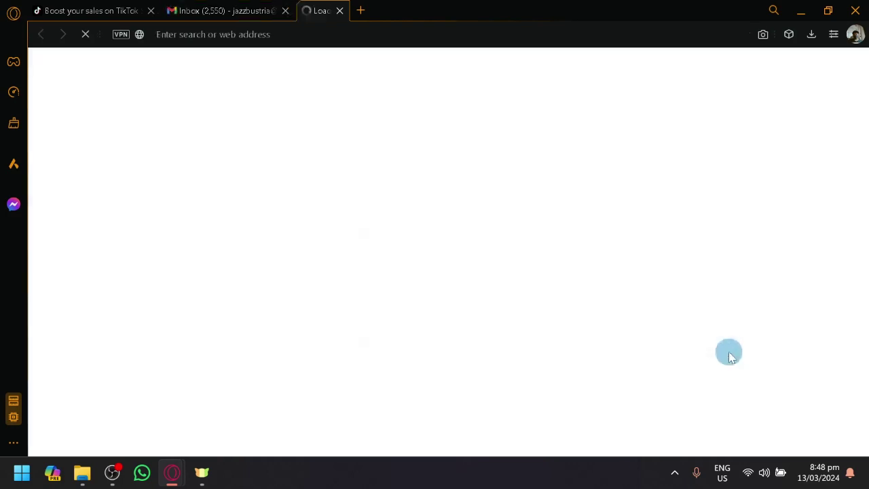
left_click(285, 11)
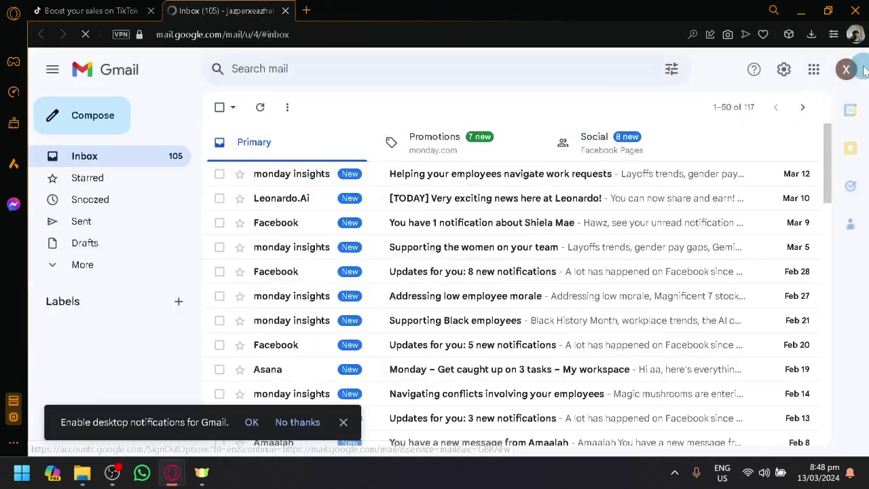
left_click(847, 70)
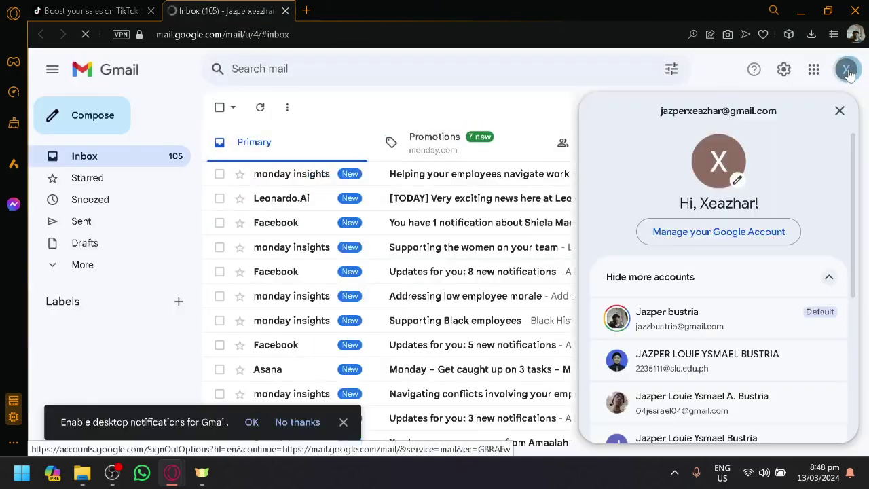
left_click(847, 69)
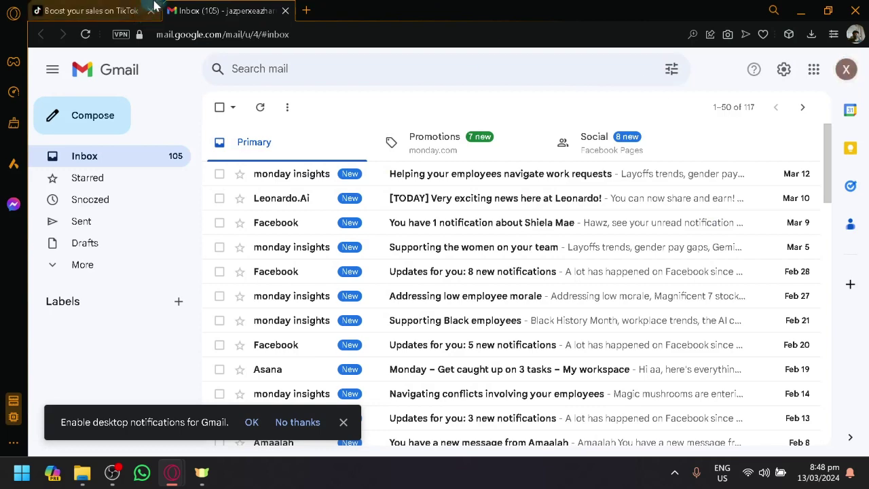
Enter the Gmail address in Email Address and request a verification code.
left_click(98, 8)
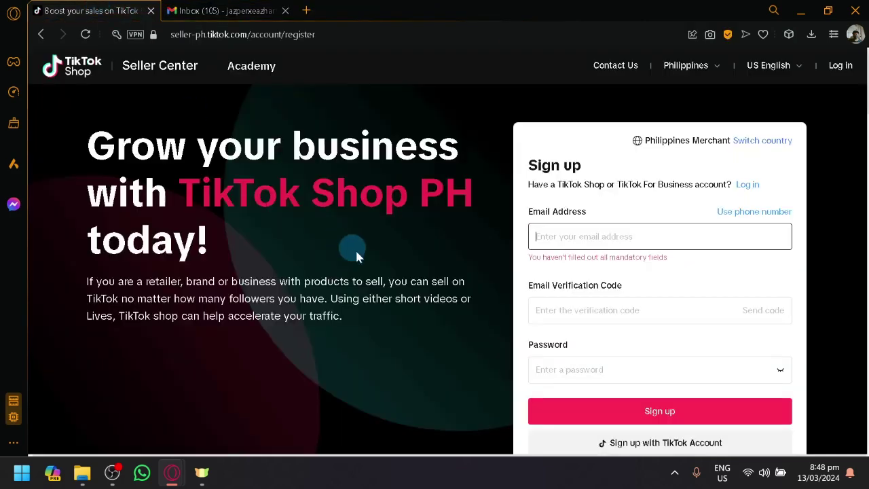
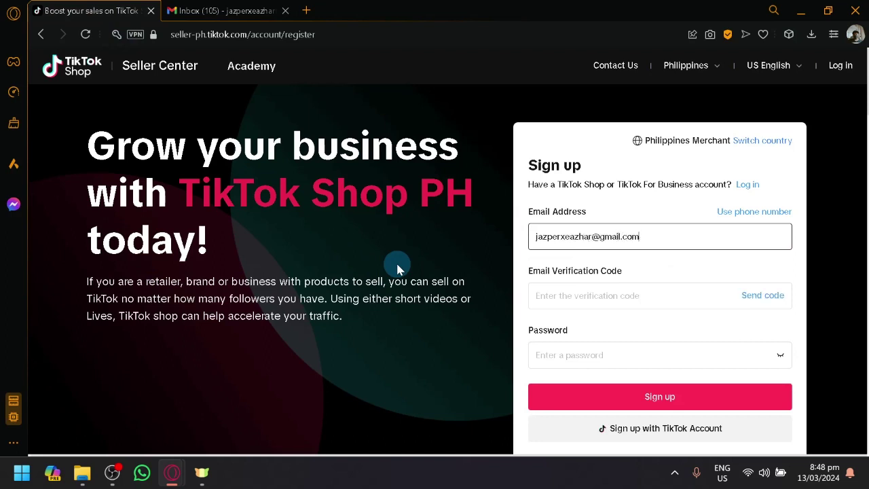
left_click(762, 294)
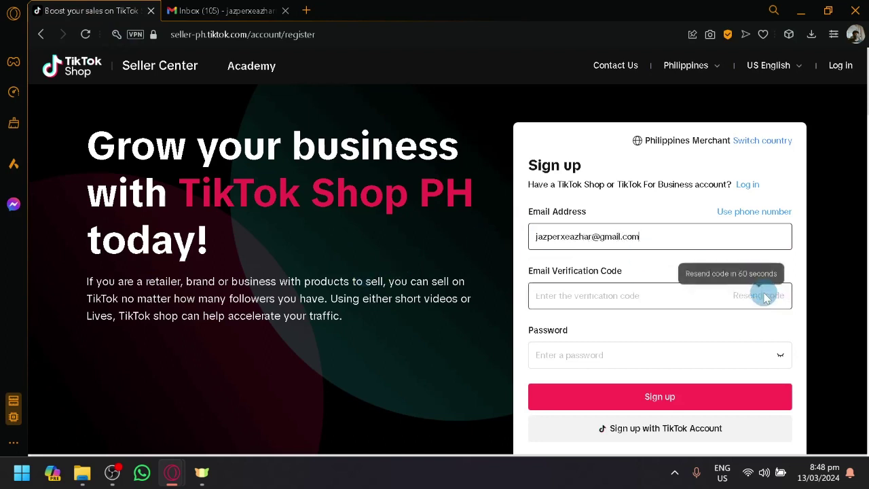
Reload the Gmail inbox to look for the verification code.
left_click(227, 10)
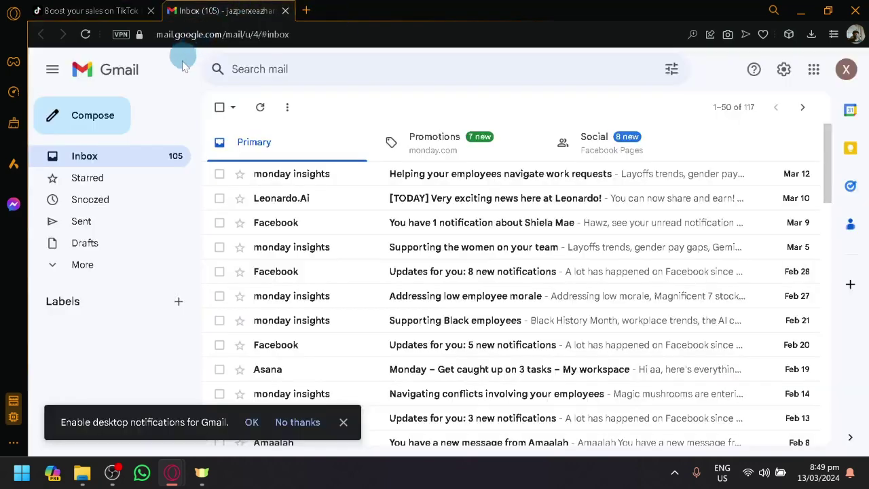
left_click(86, 35)
left_click(176, 144)
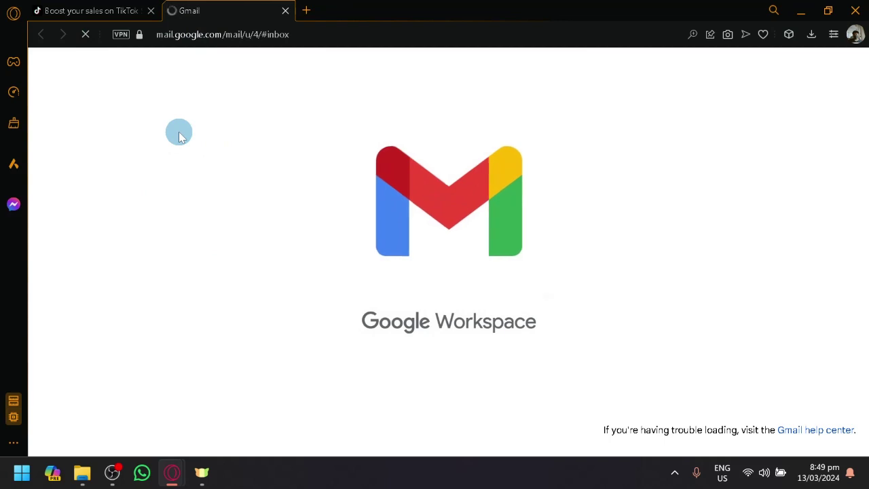
Solve the shape captcha by refreshing, picking the yellow and small blue 9s, and confirming.
left_click(95, 11)
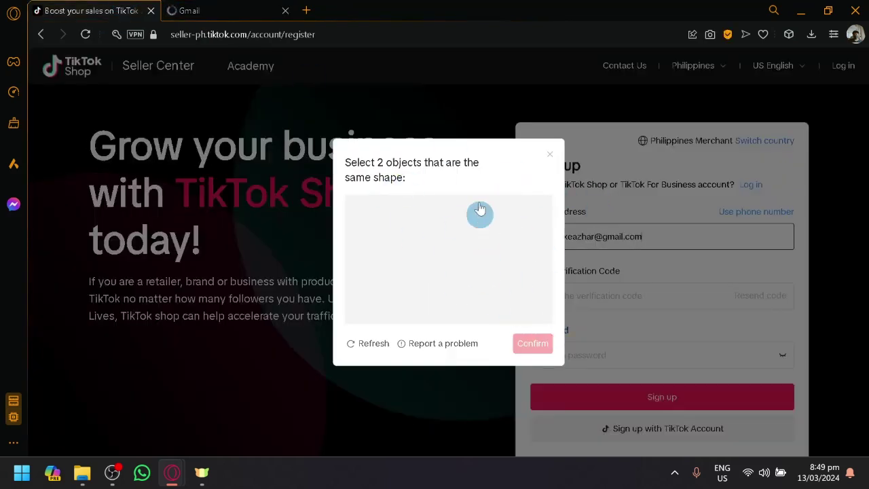
left_click(370, 343)
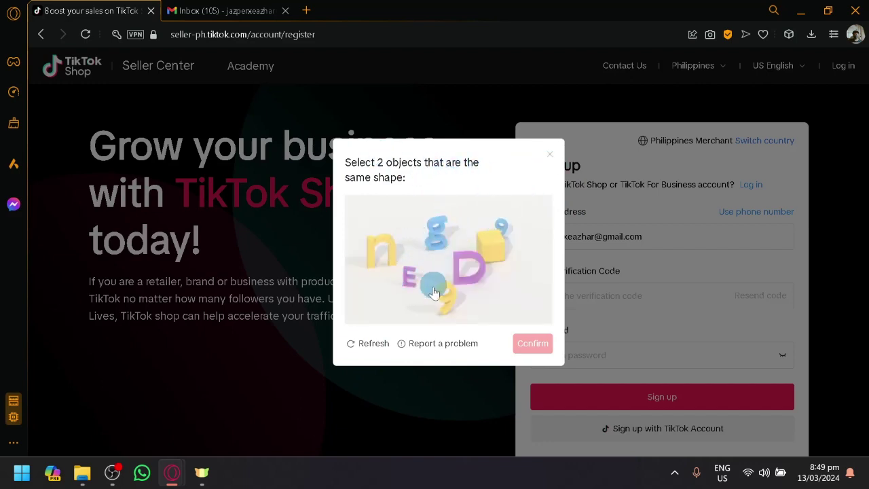
left_click(443, 300)
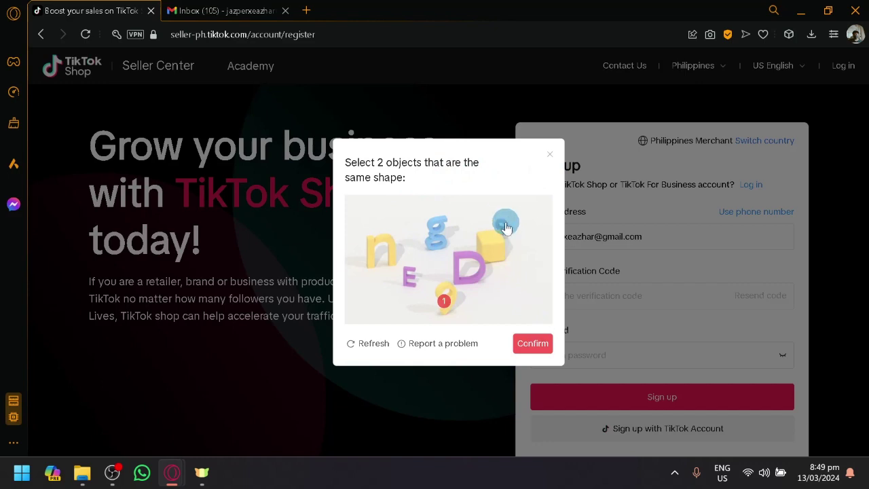
left_click(503, 226)
left_click(534, 343)
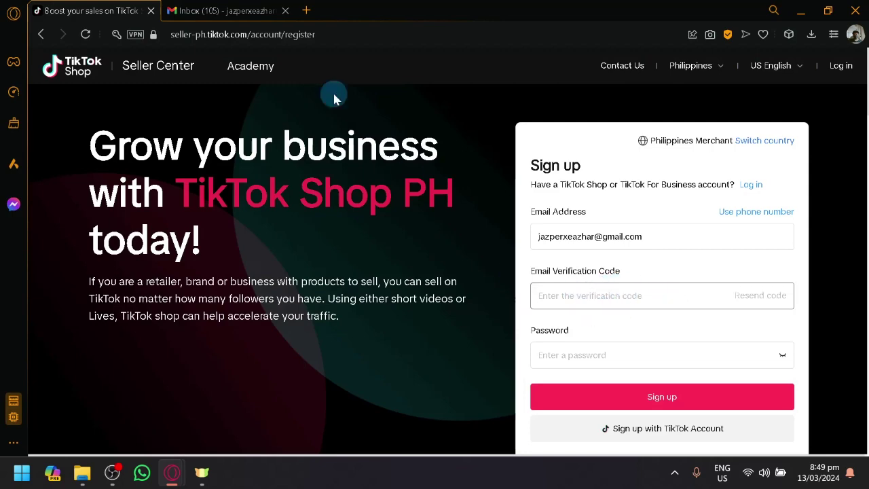
Reload Gmail, open TikTok's verification-code email from All Mail, and select the code.
left_click(264, 8)
left_click(87, 35)
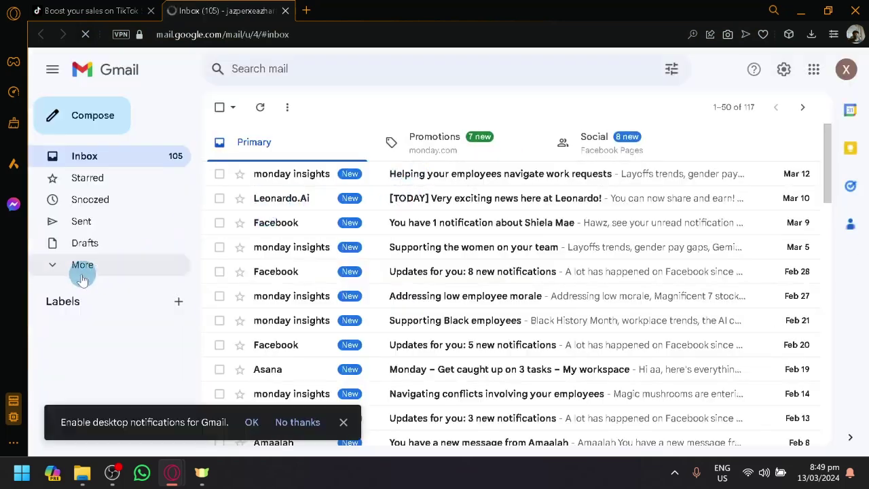
left_click(68, 265)
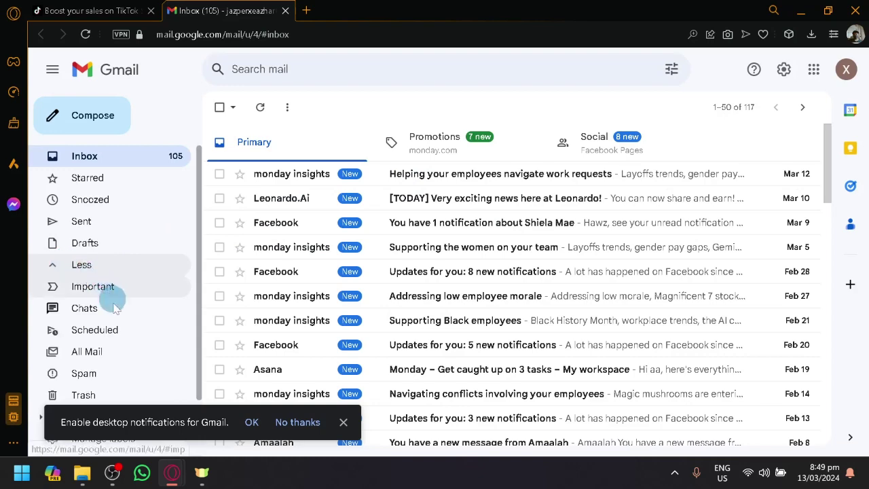
scroll(126, 326, "down", 2)
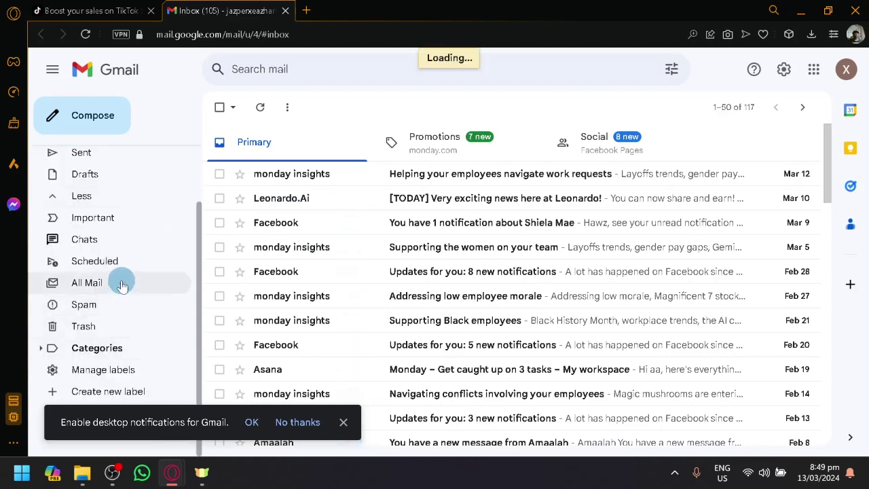
left_click(122, 285)
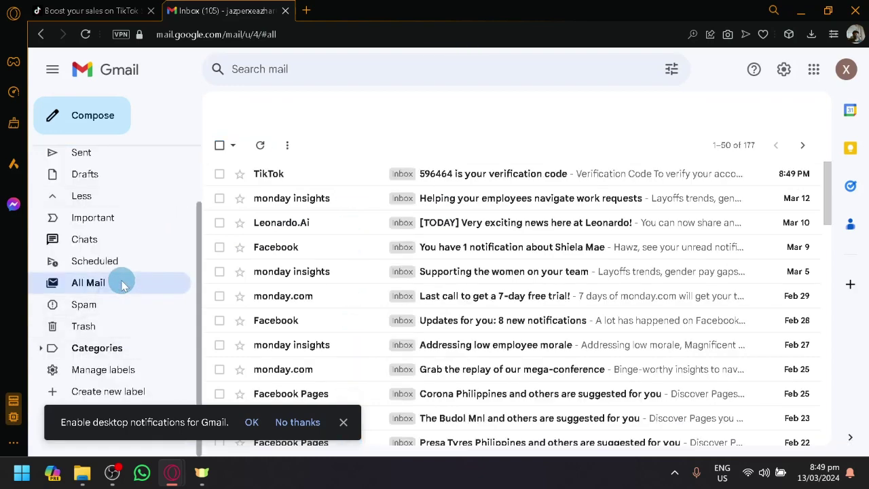
left_click(454, 178)
scroll(345, 281, "down", 1)
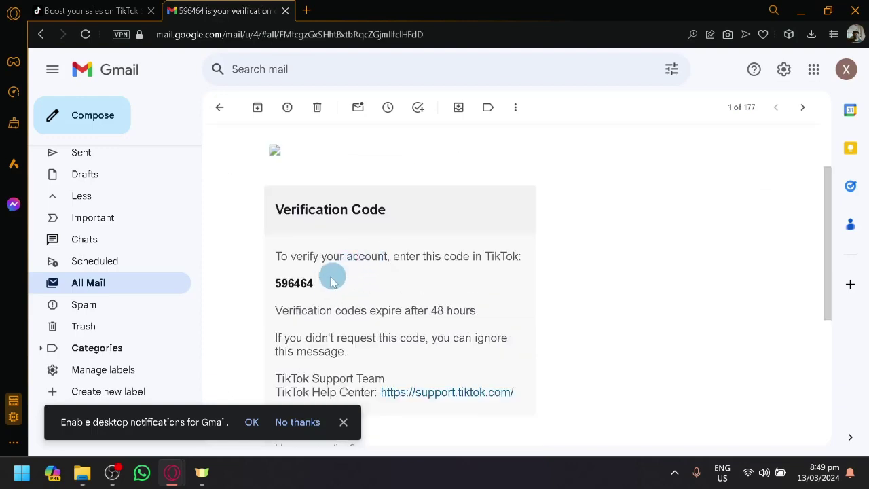
left_click_drag(326, 282, 267, 282)
key("ctrl+c")
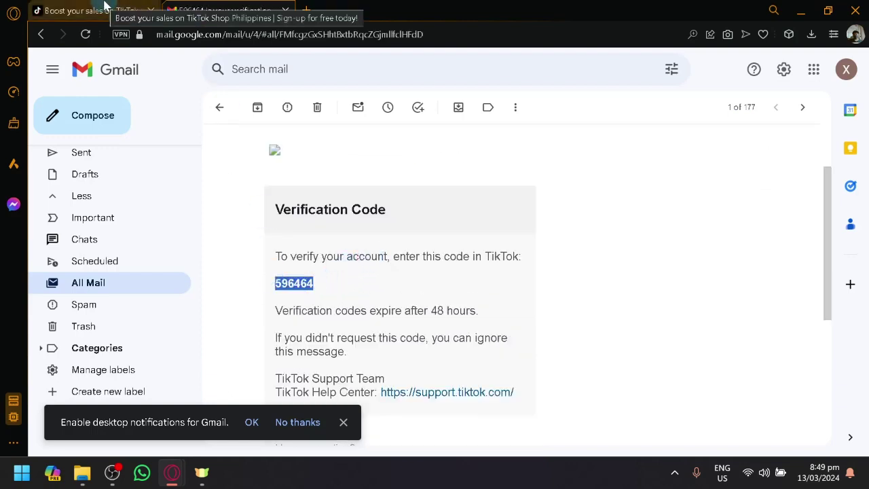
left_click(122, 12)
Paste the verification code, then enter the password and its confirmation.
left_click(577, 293)
key("ctrl+v")
left_click(596, 356)
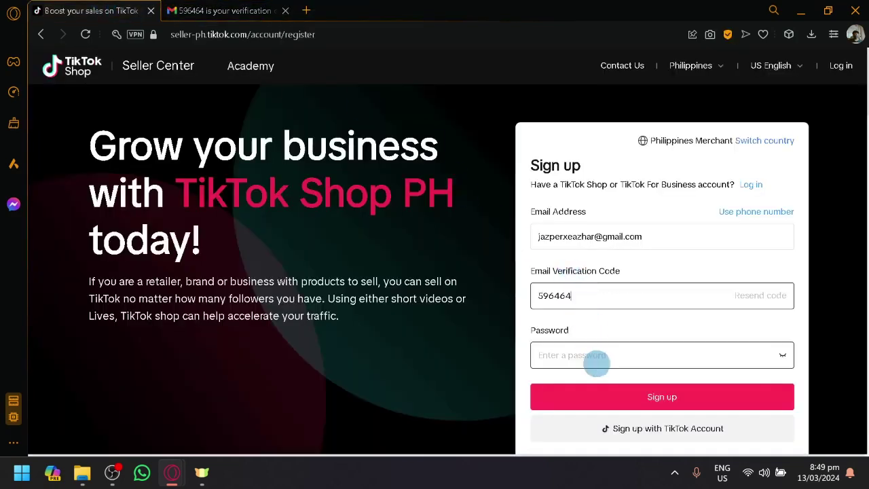
type("•••")
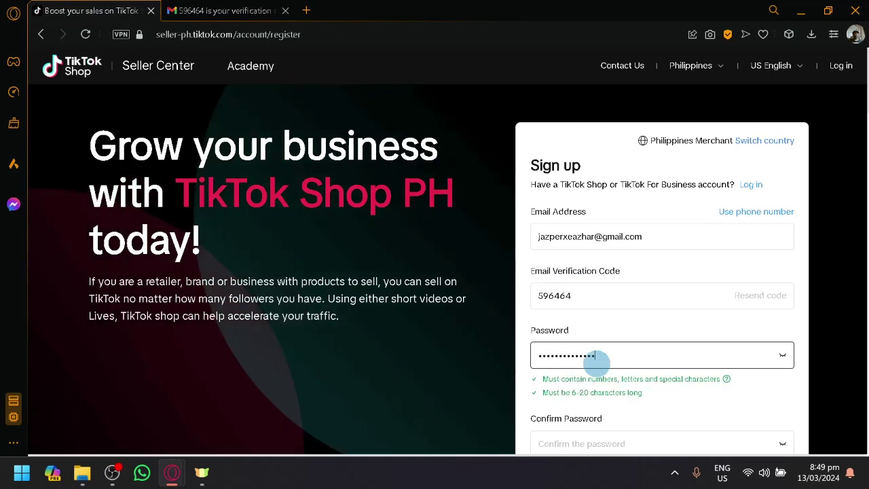
scroll(596, 362, "down", 1)
left_click(609, 353)
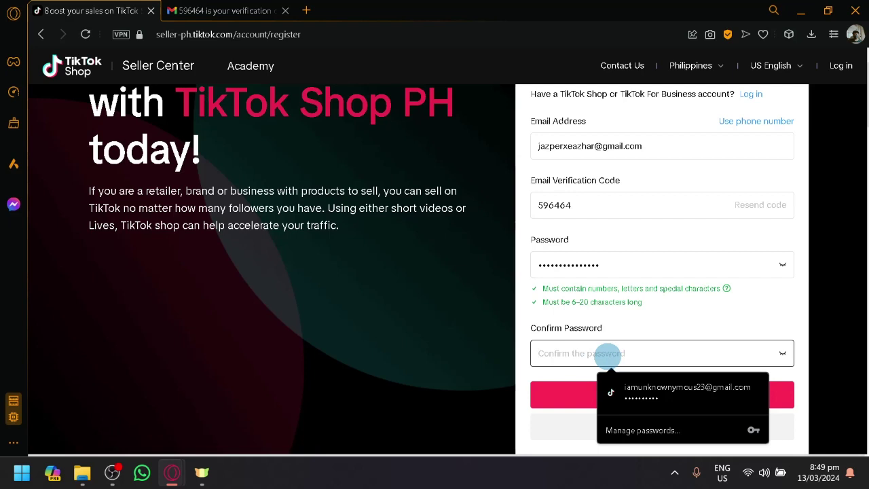
type("••")
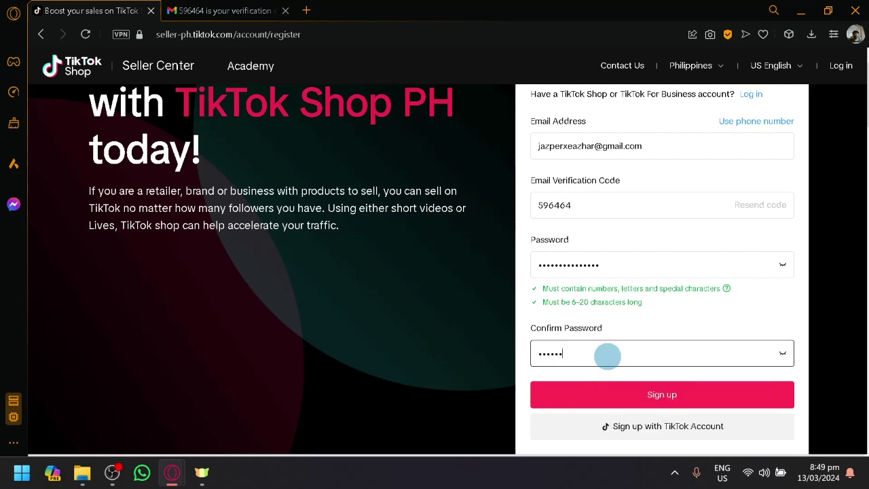
type("•••")
Submit the sign-up form, retrying Sign up until registration goes through.
left_click(609, 393)
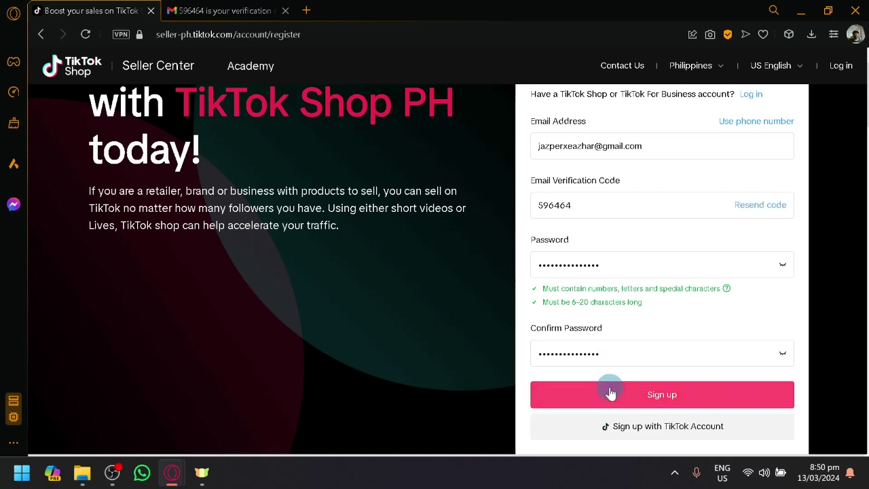
left_click(609, 392)
scroll(665, 306, "down", 4)
scroll(665, 310, "up", 3)
left_click(656, 313)
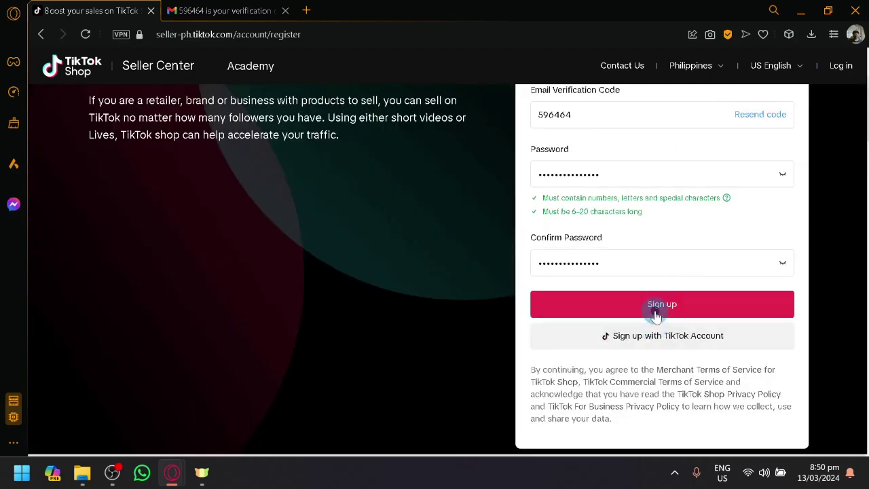
scroll(656, 315, "up", 3)
scroll(657, 314, "down", 3)
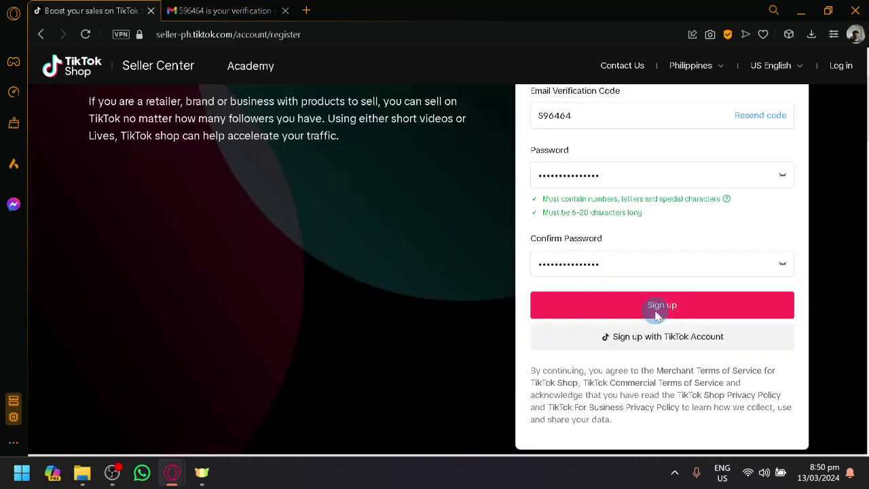
left_click(656, 306)
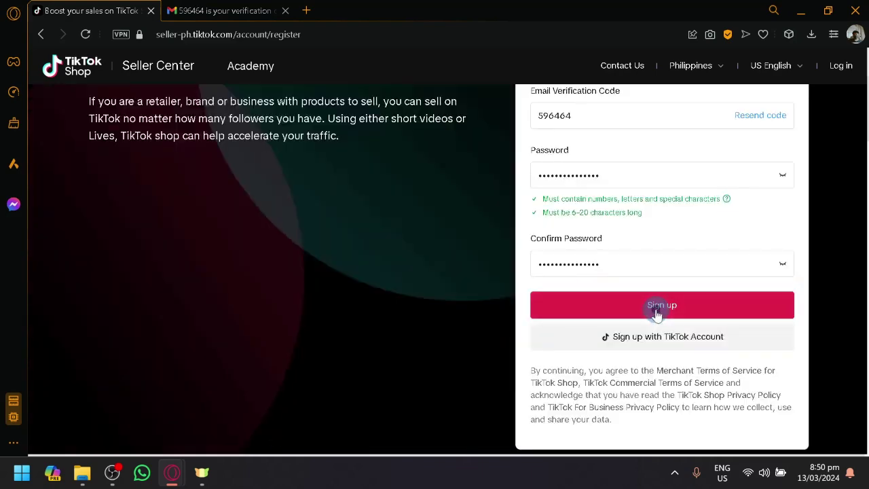
left_click(657, 311)
Save the password in the browser and scroll through the Upload Documents verification form.
left_click(774, 264)
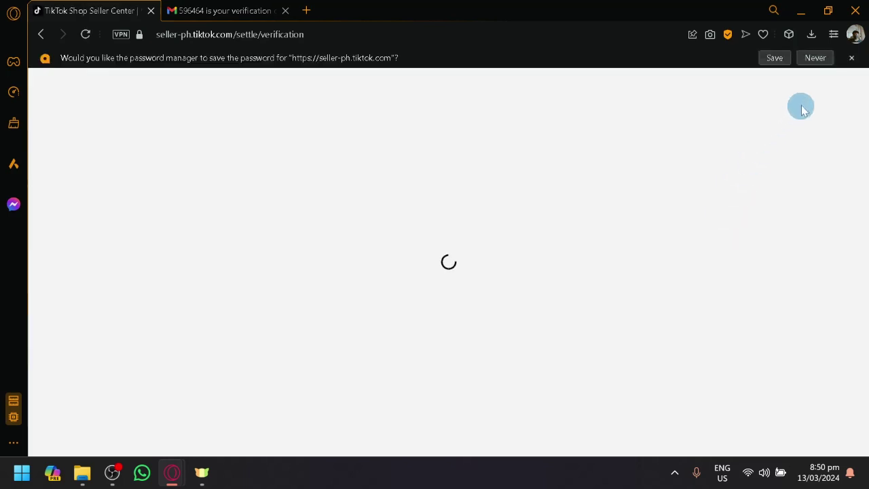
left_click(774, 59)
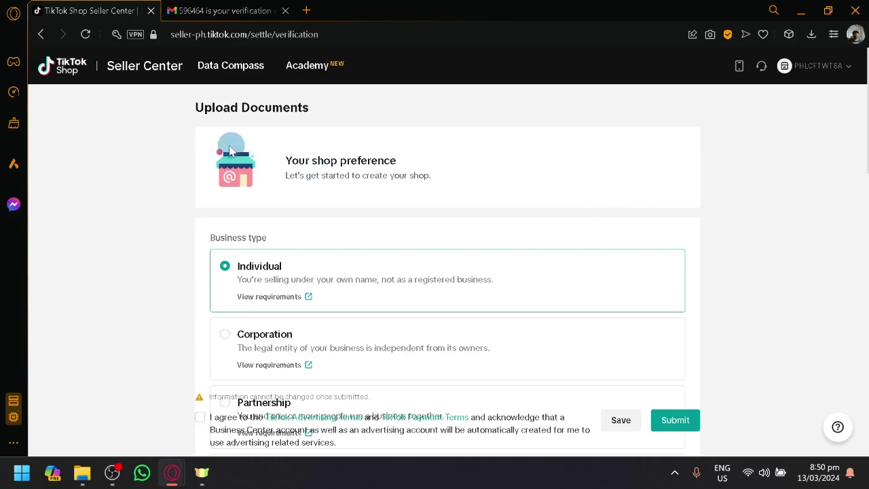
scroll(409, 215, "down", 4)
scroll(277, 175, "up", 4)
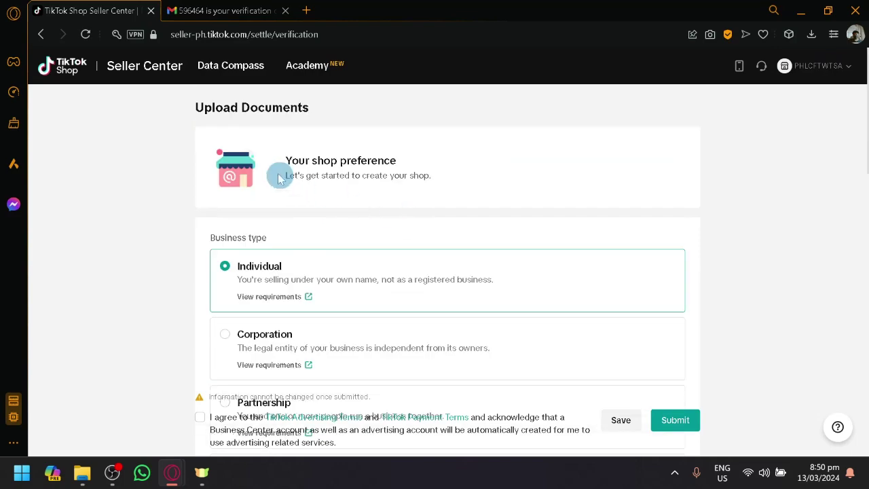
scroll(175, 281, "down", 1)
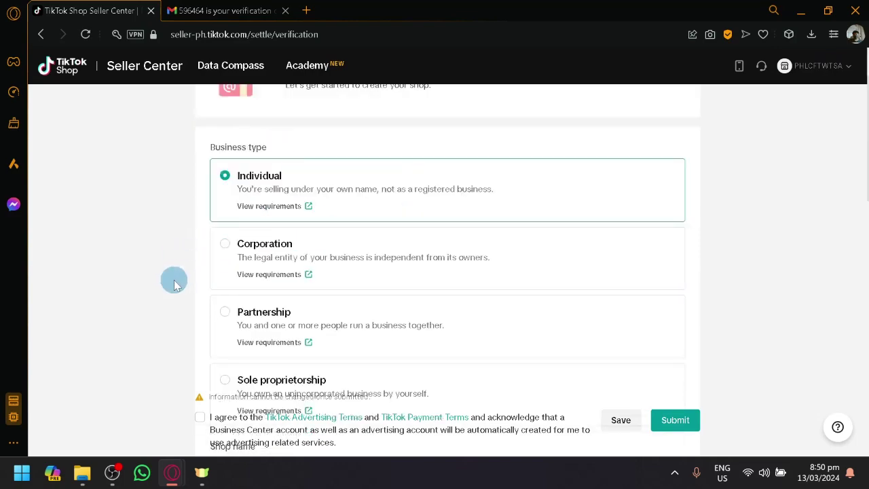
scroll(174, 281, "up", 1)
scroll(265, 221, "down", 1)
scroll(224, 163, "down", 1)
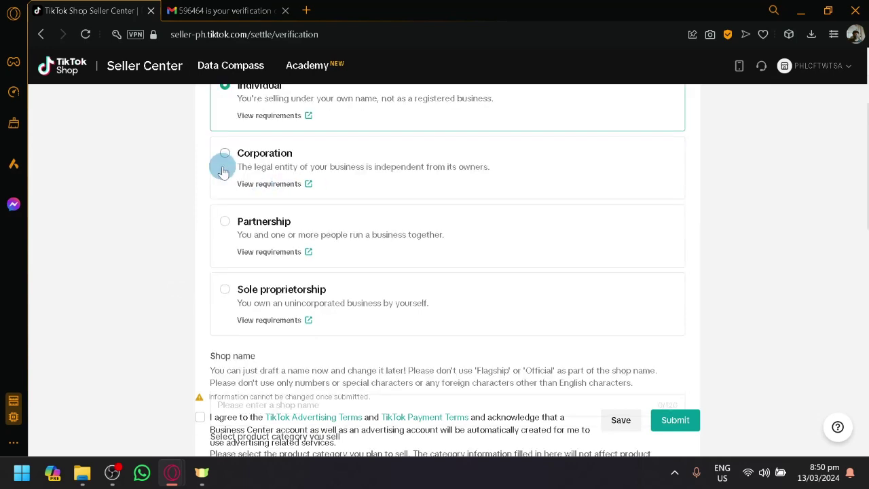
scroll(234, 135, "up", 1)
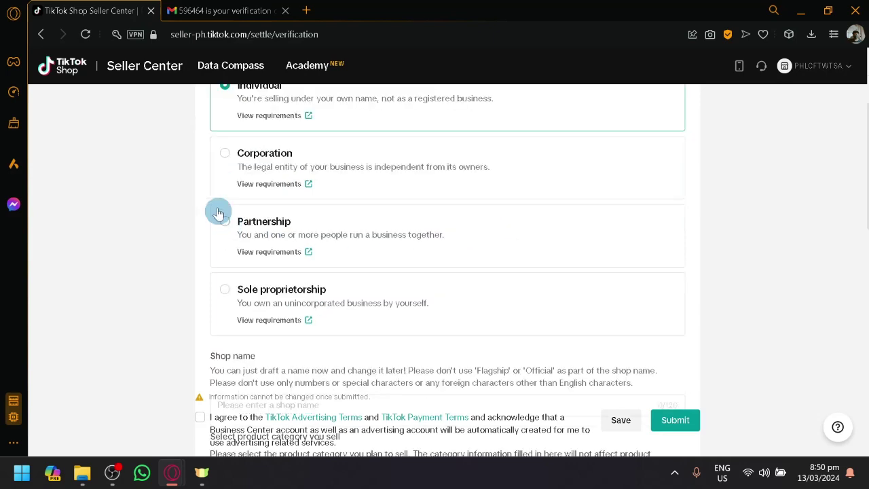
scroll(224, 224, "down", 1)
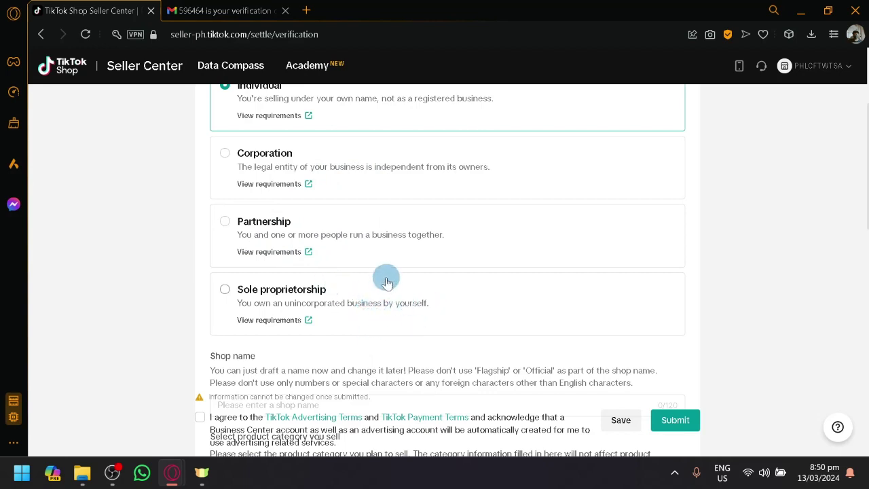
scroll(384, 275, "up", 1)
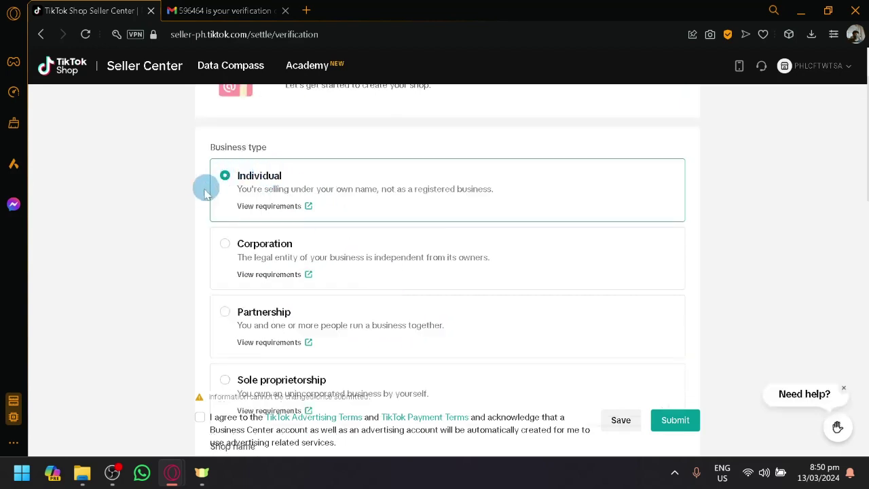
scroll(244, 173, "down", 1)
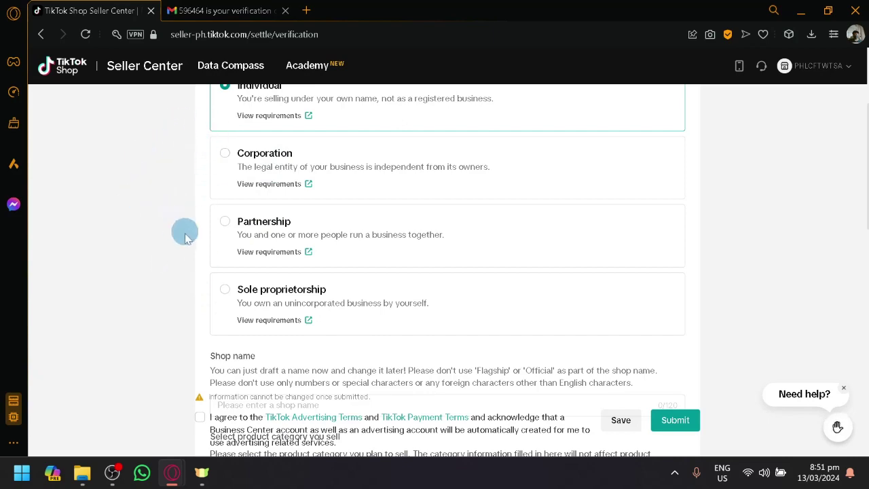
scroll(349, 148, "up", 1)
Enter a shop name, pick Pet Supplies as product category, and edit the taken CoffeeWorld name.
scroll(306, 224, "down", 4)
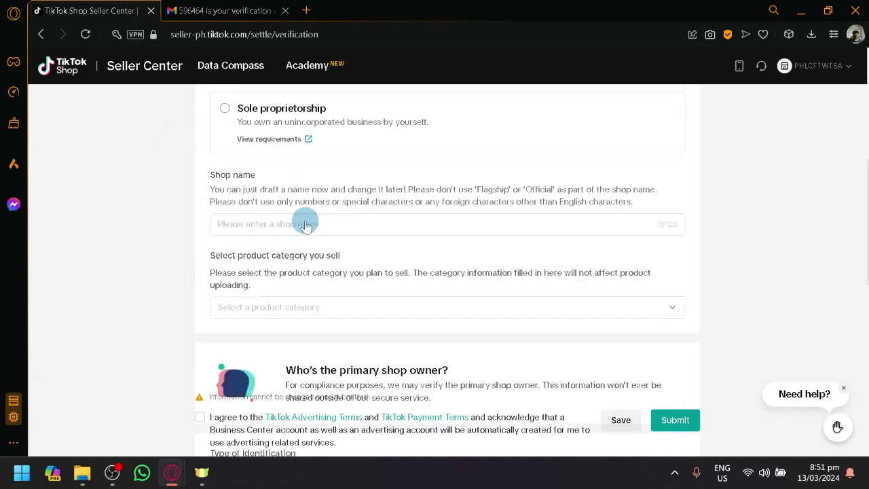
left_click(308, 228)
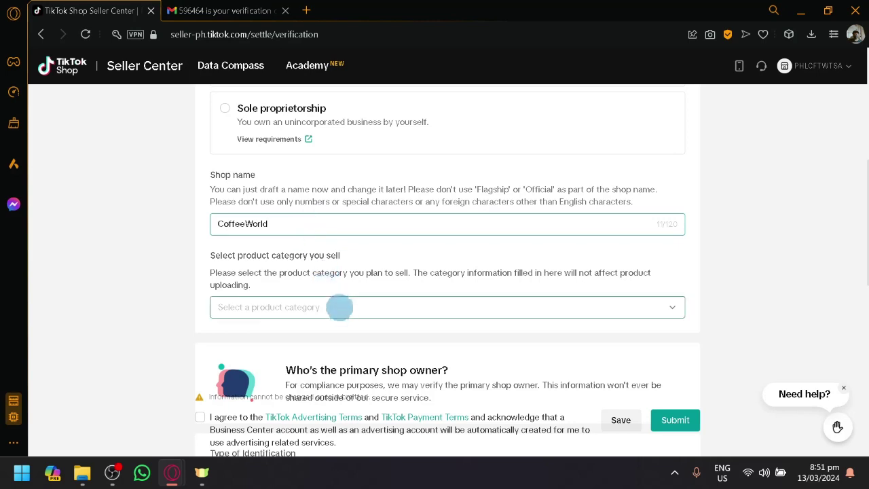
left_click(340, 306)
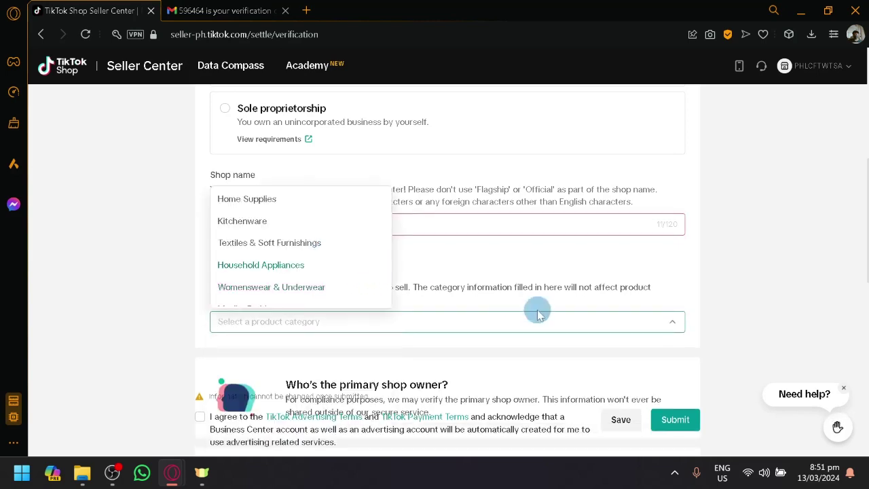
scroll(537, 310, "down", 2)
left_click(735, 260)
left_click(401, 230)
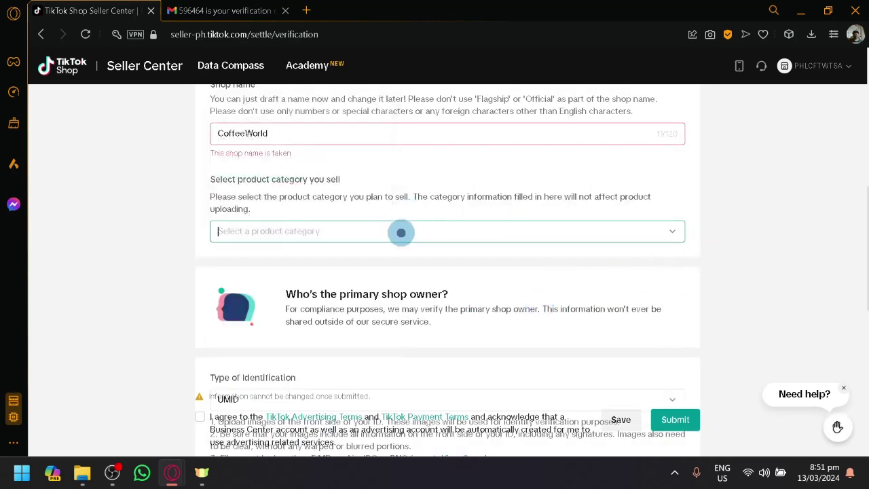
scroll(303, 313, "down", 3)
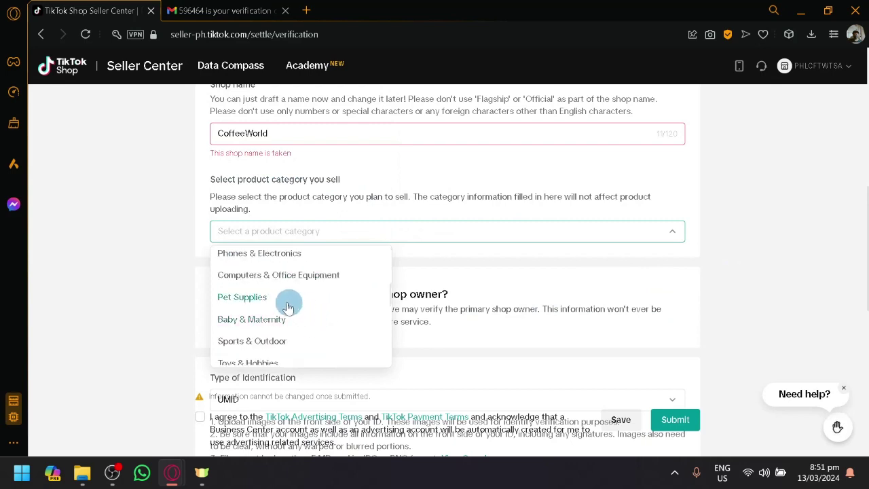
scroll(284, 307, "down", 2)
scroll(283, 304, "down", 3)
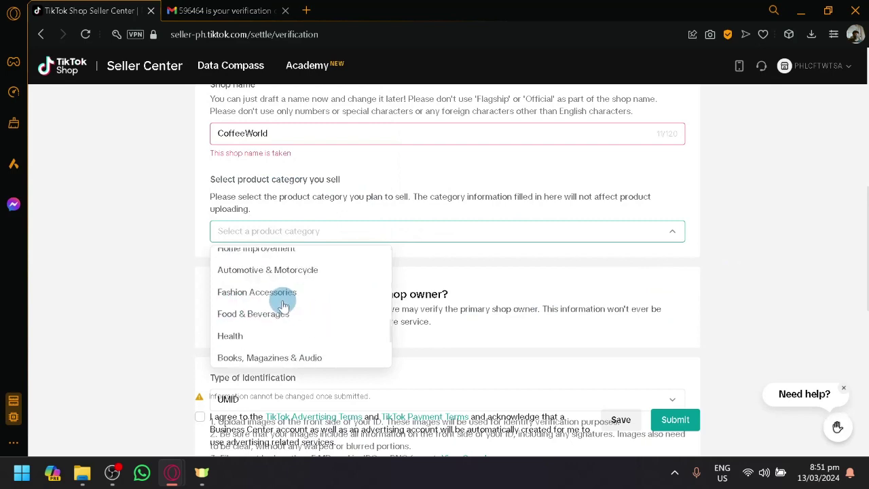
scroll(263, 307, "up", 5)
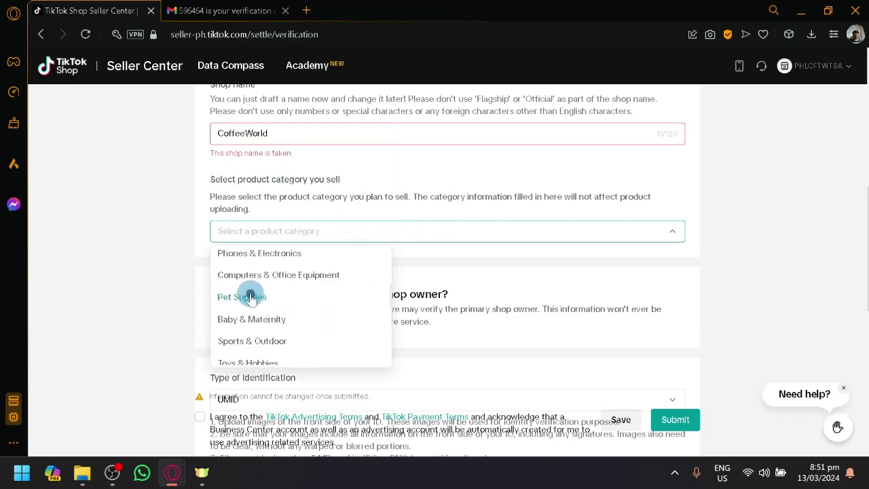
left_click(264, 307)
left_click(358, 133)
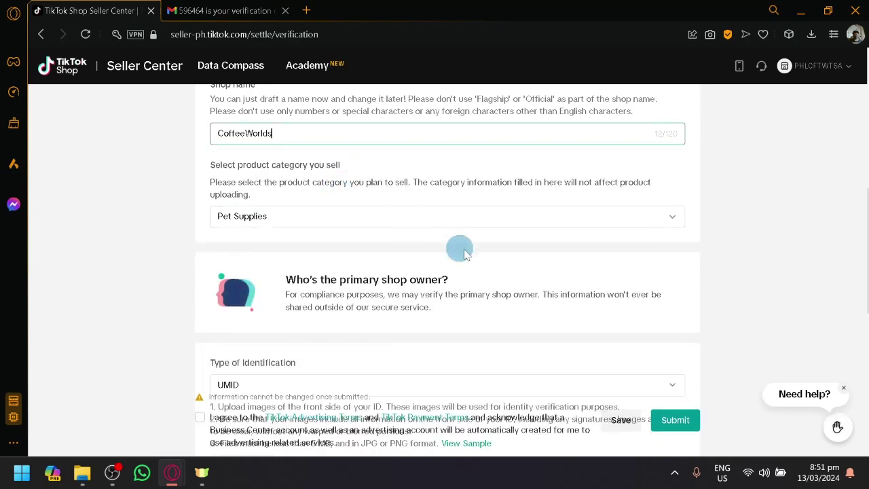
scroll(474, 281, "down", 2)
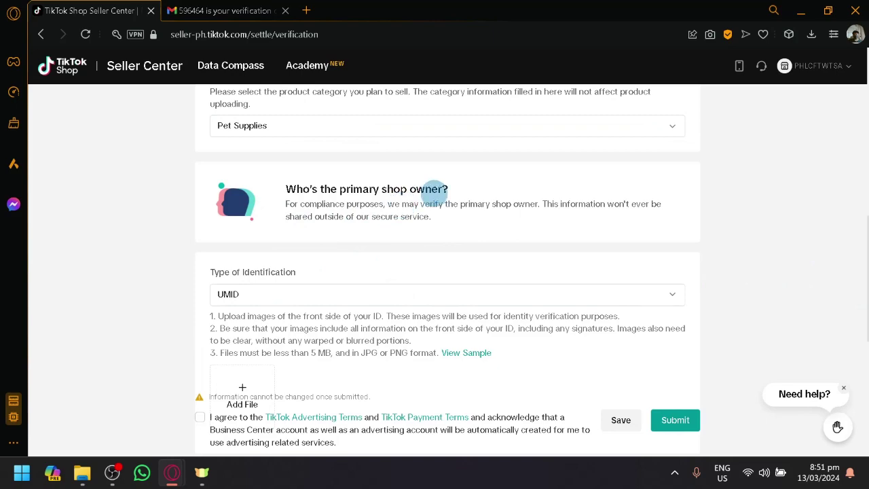
Choose SSS from the Type of Identification list, then zoom the page out slightly.
scroll(432, 190, "down", 4)
scroll(433, 192, "up", 4)
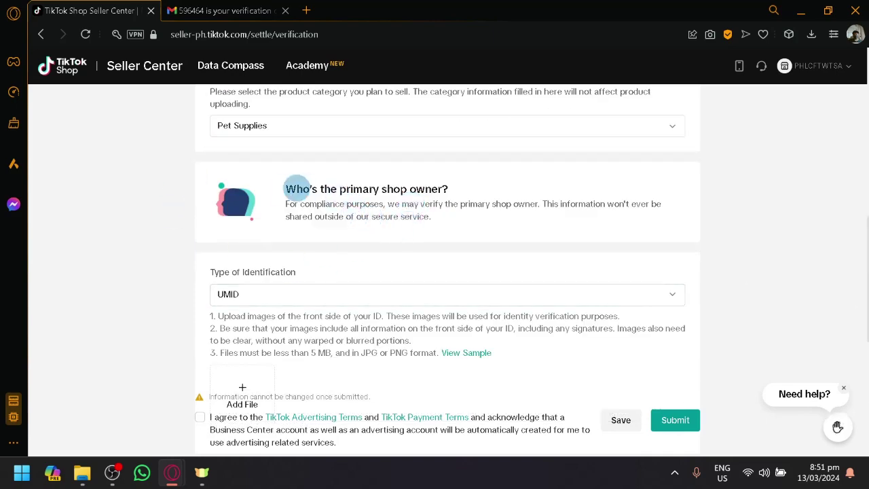
left_click_drag(294, 188, 446, 219)
left_click(683, 199)
scroll(514, 268, "down", 2)
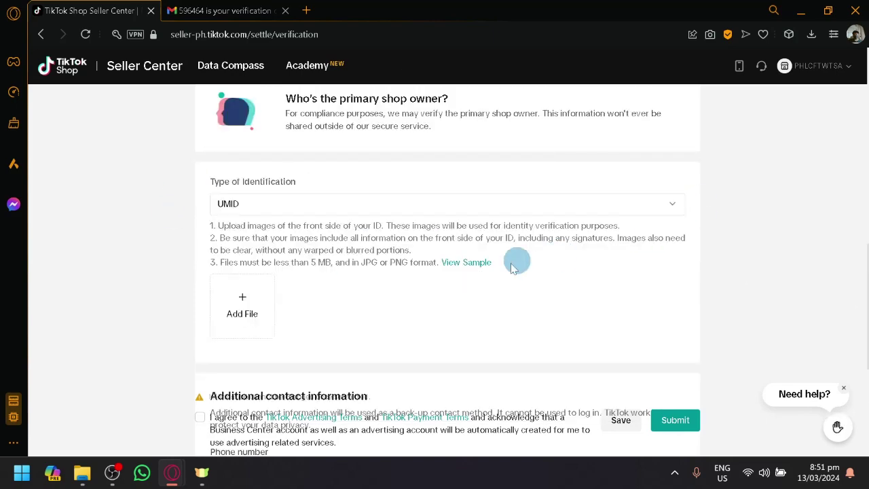
left_click(278, 210)
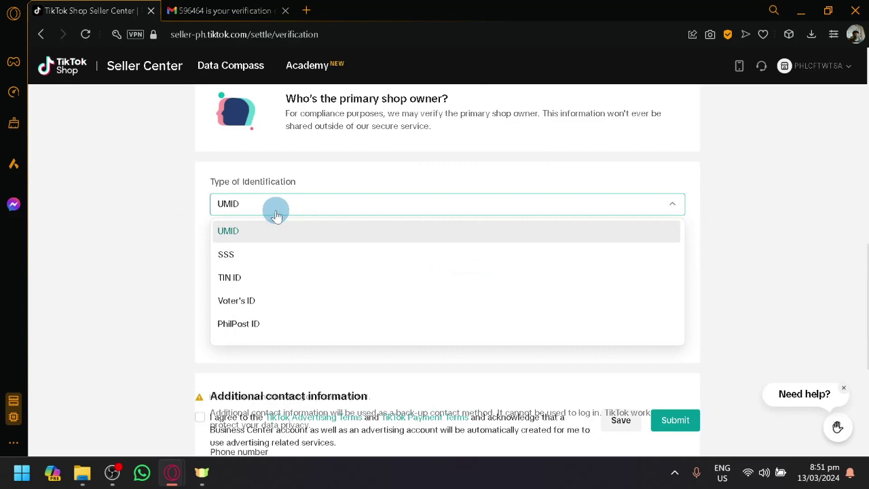
scroll(242, 241, "up", 3)
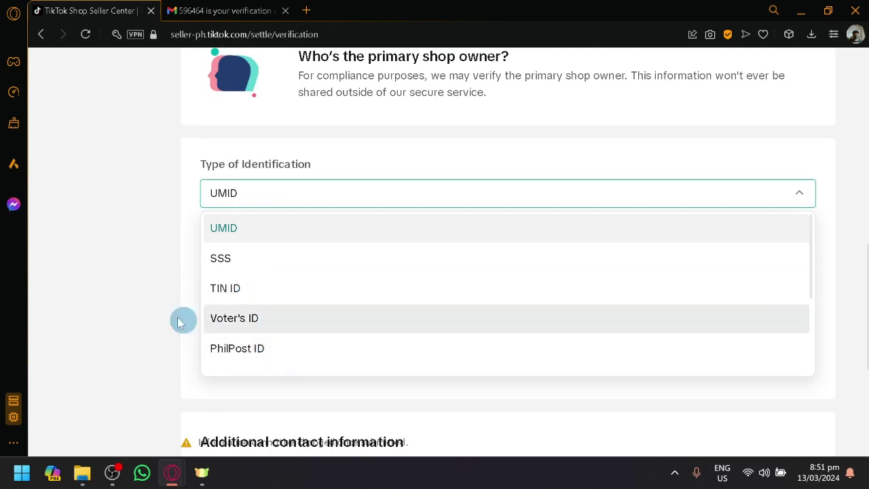
left_click(277, 260)
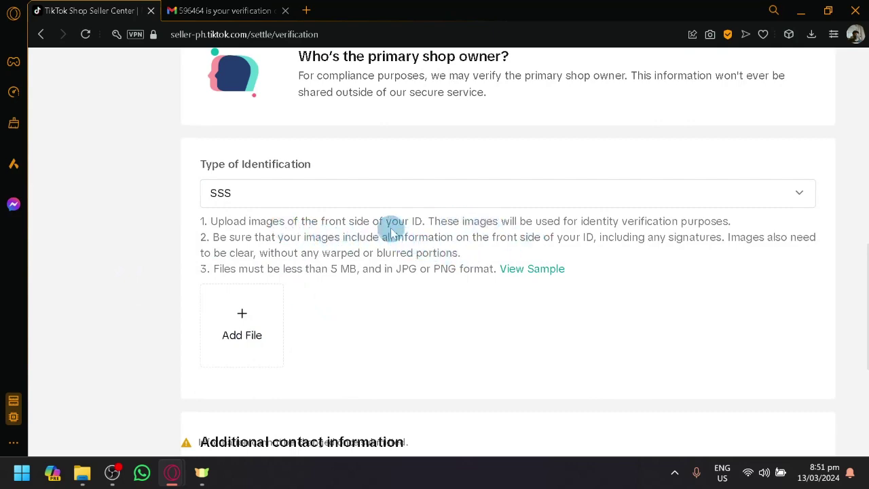
left_click_drag(405, 224, 473, 227)
left_click(408, 247)
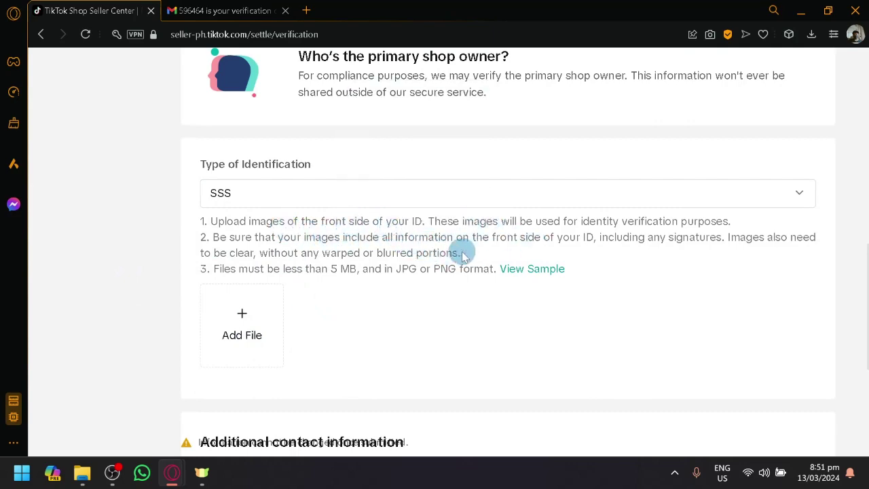
key("ctrl+minus")
key("ctrl+minus")
scroll(246, 301, "down", 2)
scroll(246, 250, "down", 3)
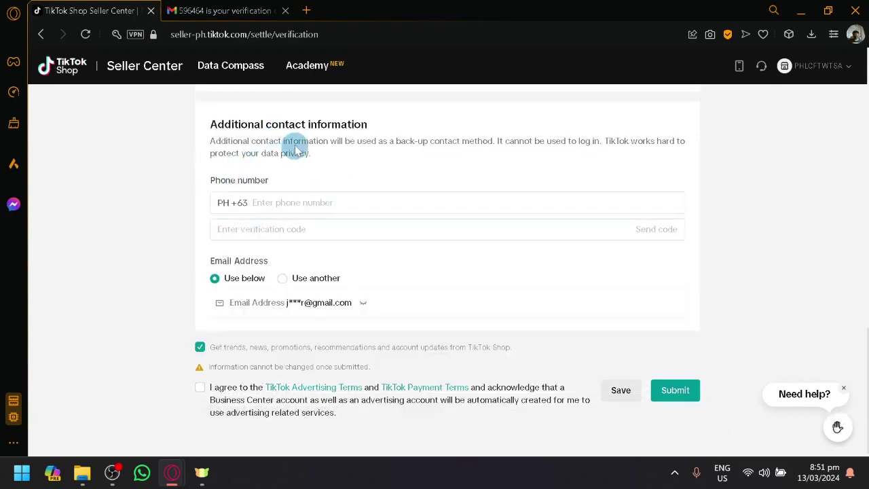
Look over the backup phone number and verification code fields, leaving them blank.
scroll(326, 156, "down", 1)
left_click(342, 197)
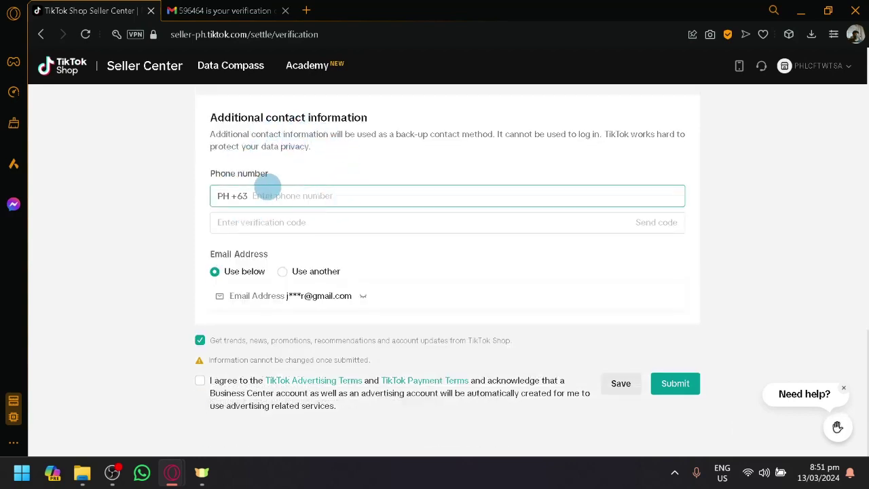
left_click(284, 221)
left_click(299, 201)
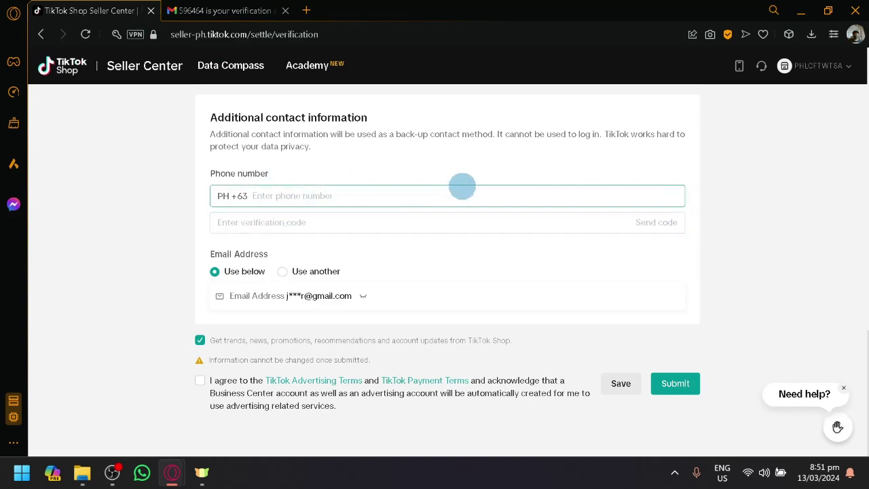
left_click(175, 401)
Open the TikTok Advertising Terms link in a new tab.
scroll(219, 392, "up", 5)
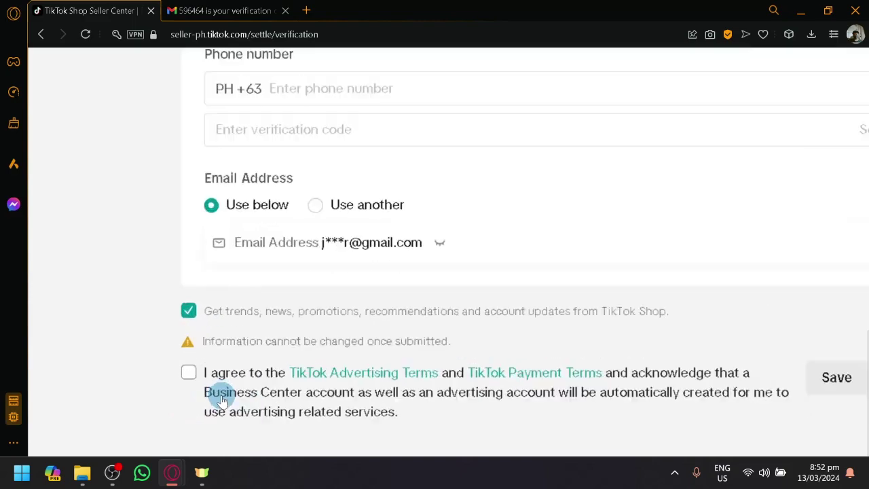
scroll(291, 382, "right", 4)
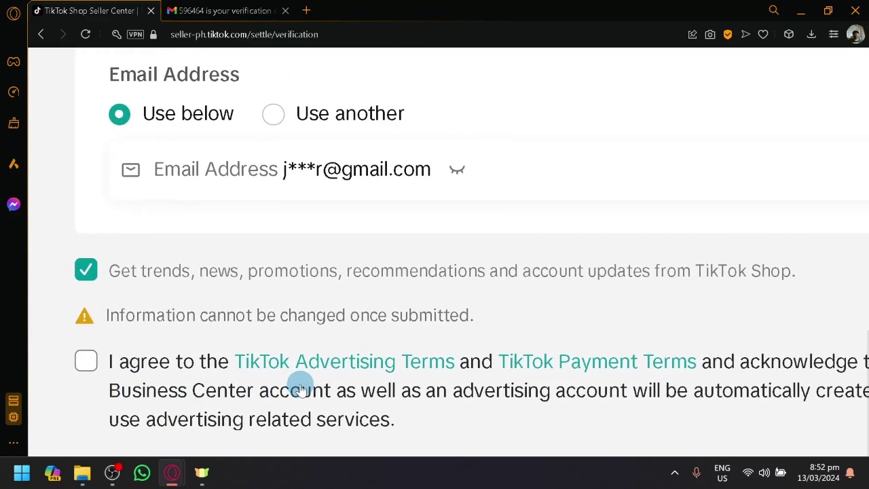
scroll(388, 397, "right", 4)
scroll(386, 393, "left", 4)
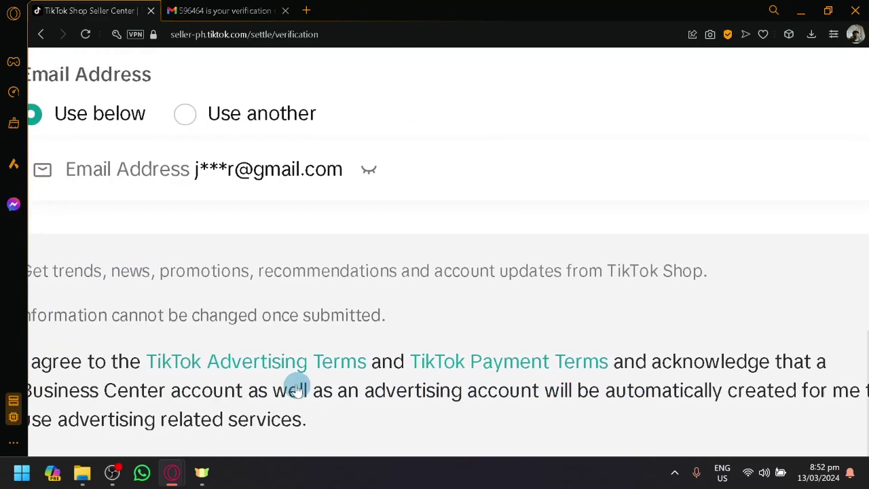
scroll(294, 382, "down", 5)
right_click(287, 382)
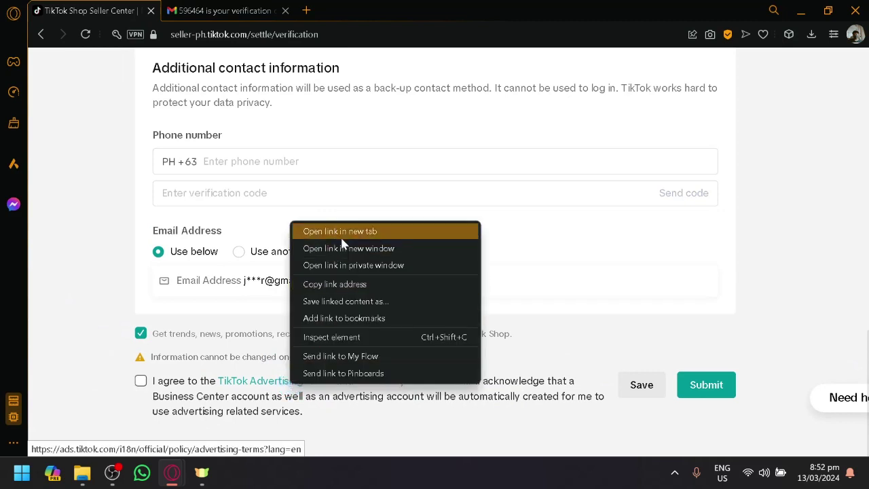
left_click(336, 230)
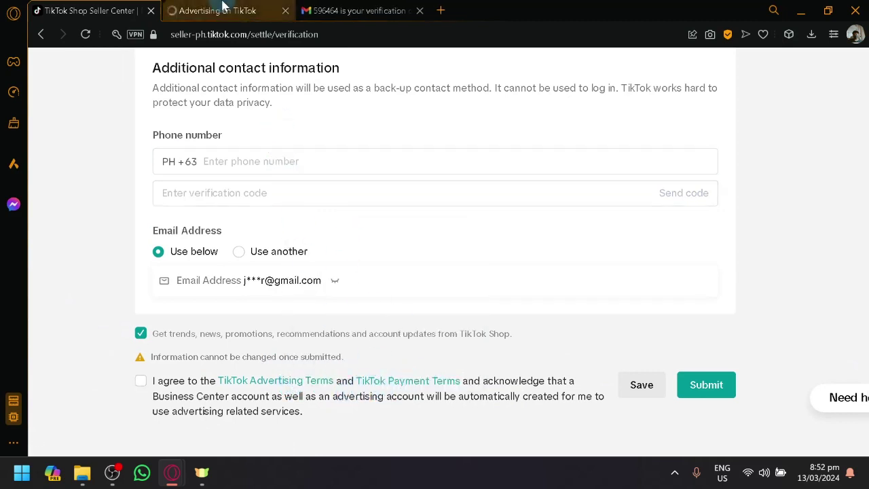
Read through the TikTok For Business Advertising Terms tab, then close it.
left_click(222, 8)
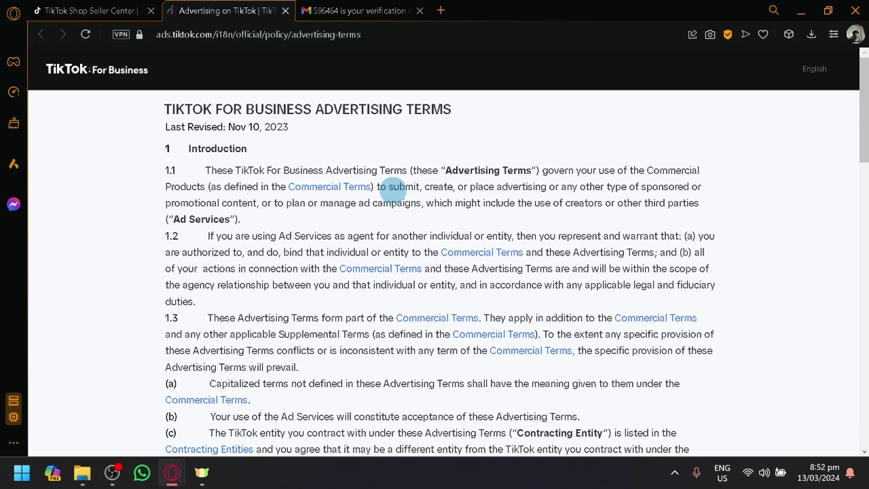
scroll(361, 210, "down", 15)
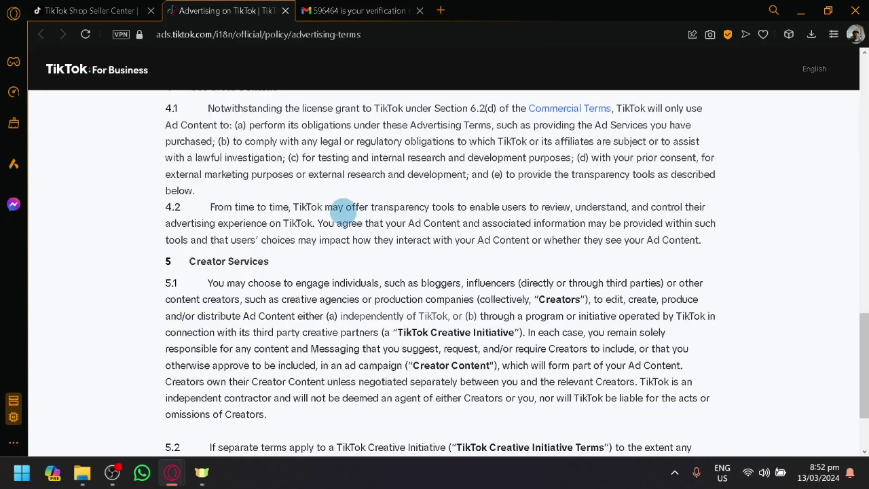
scroll(342, 190, "down", 2)
left_click(286, 12)
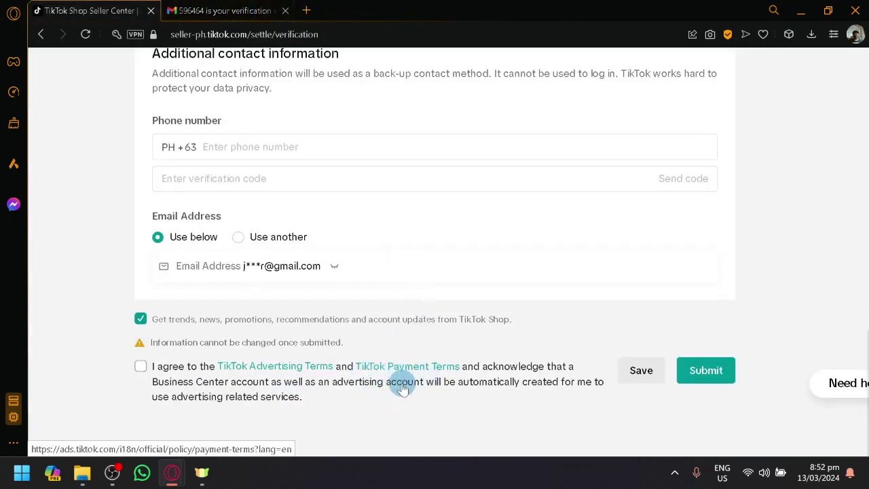
Submit the verification form twice, then choose Log out from the shop account menu.
left_click(695, 369)
scroll(679, 339, "down", 10)
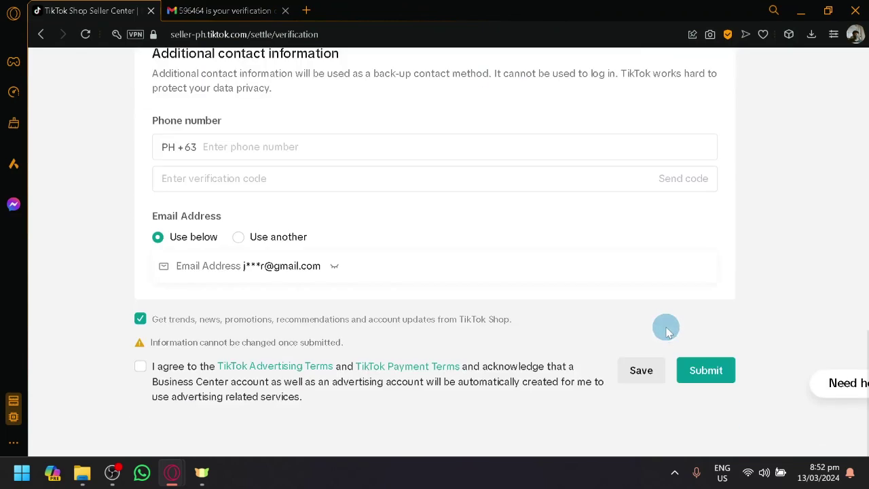
scroll(499, 271, "down", 2)
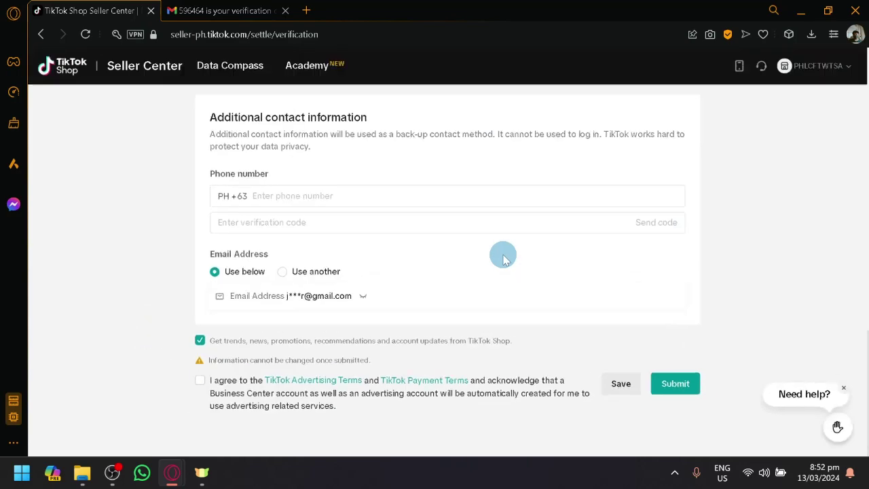
left_click(675, 384)
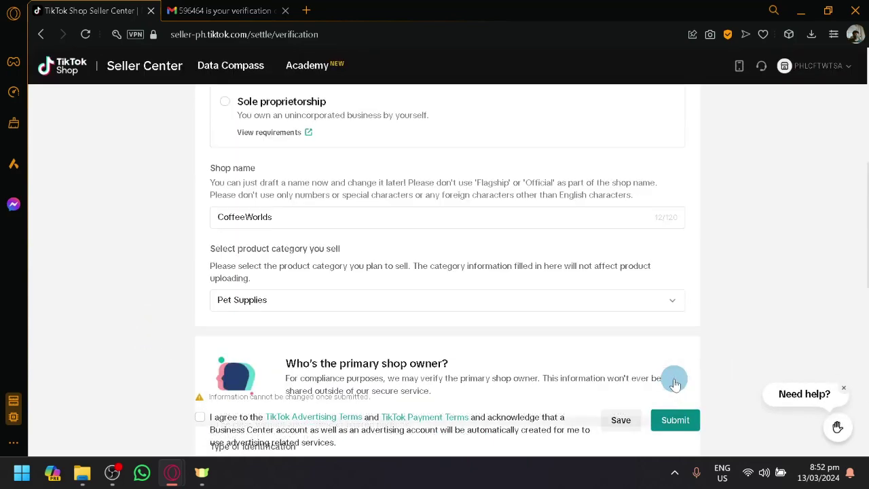
left_click(845, 72)
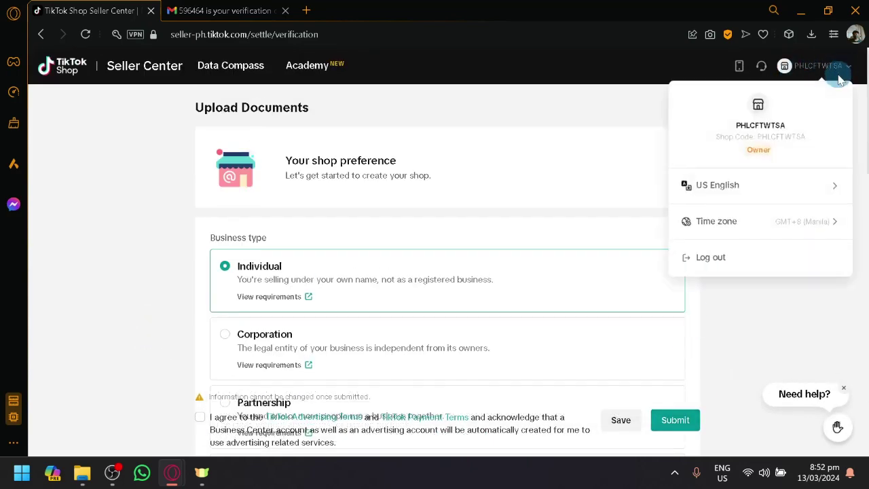
left_click(723, 259)
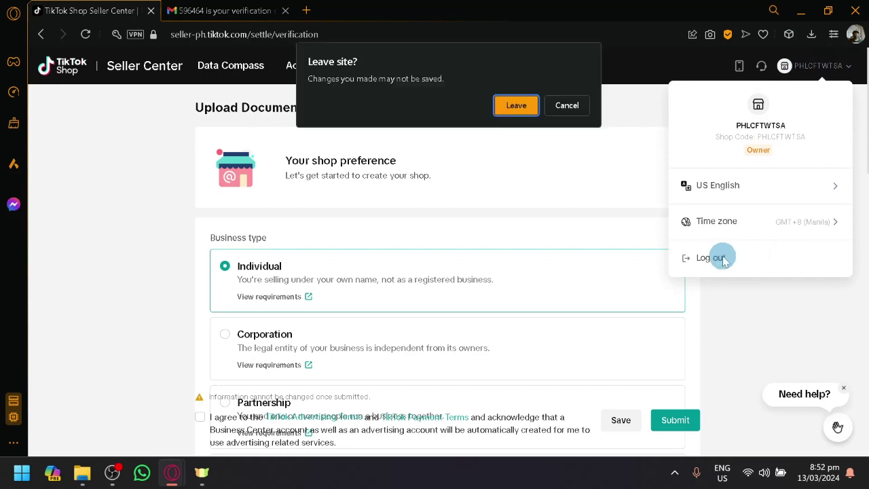
Confirm leaving the site, then log back in with email and the account password.
left_click(515, 111)
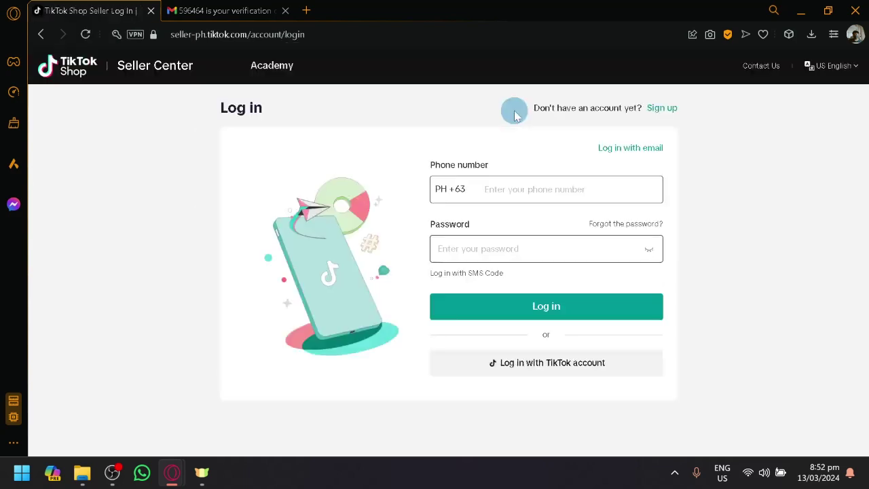
left_click(611, 143)
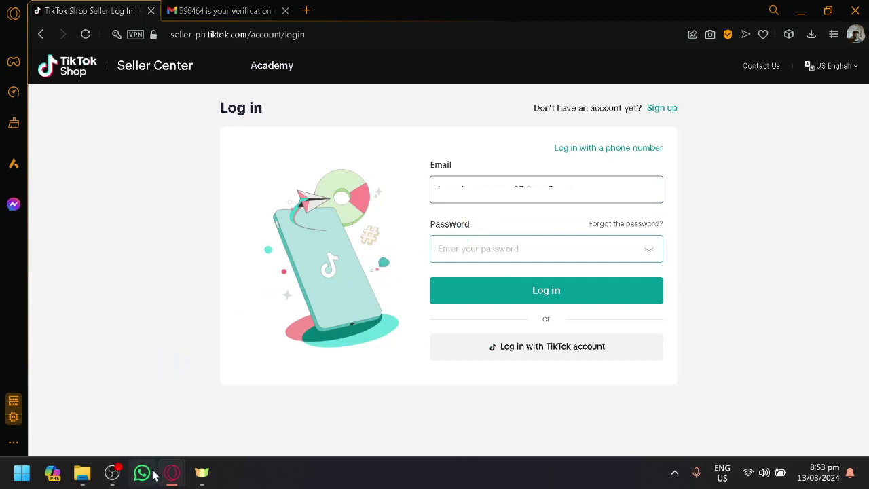
key("ctrl+v")
left_click(448, 288)
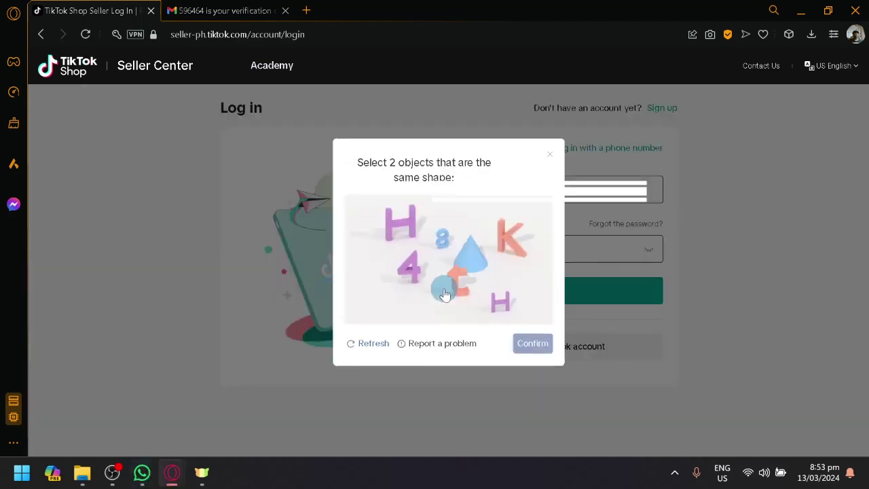
Pass the shape-matching check by marking both H letters and confirming.
left_click(408, 226)
left_click(500, 303)
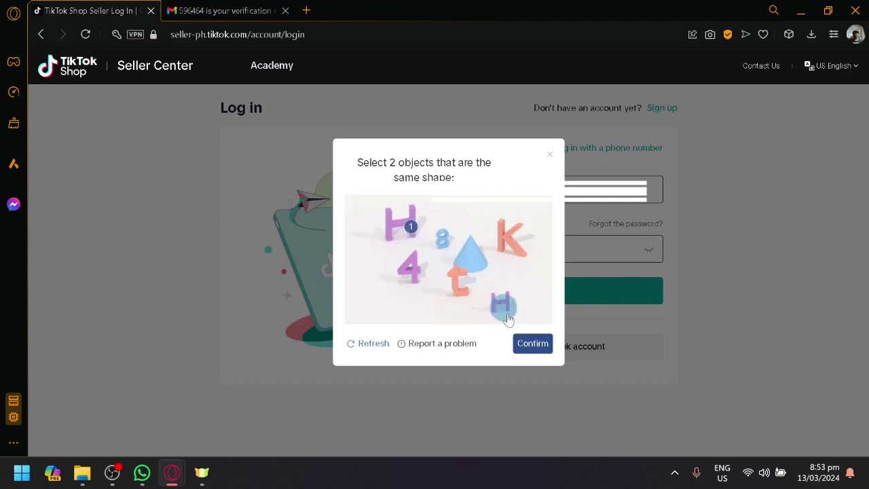
left_click(536, 344)
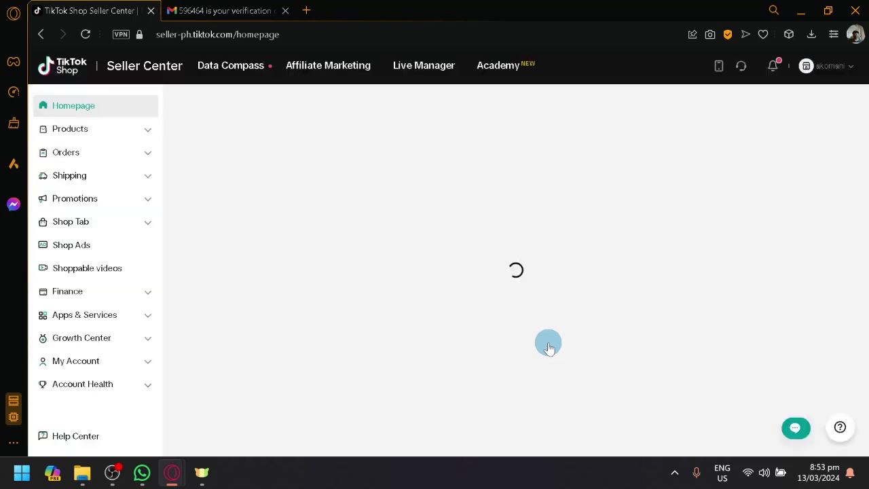
Scroll up and down through the Seller Center homepage.
scroll(529, 330, "down", 2)
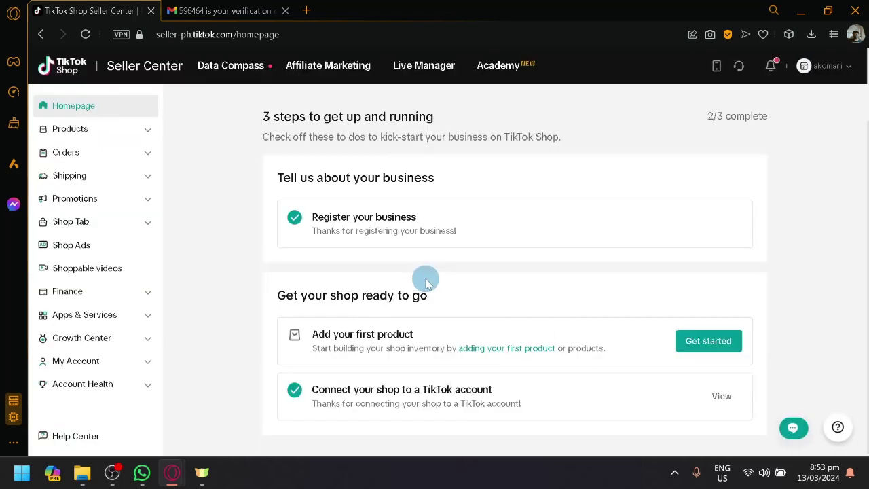
scroll(427, 282, "up", 2)
scroll(336, 206, "up", 4)
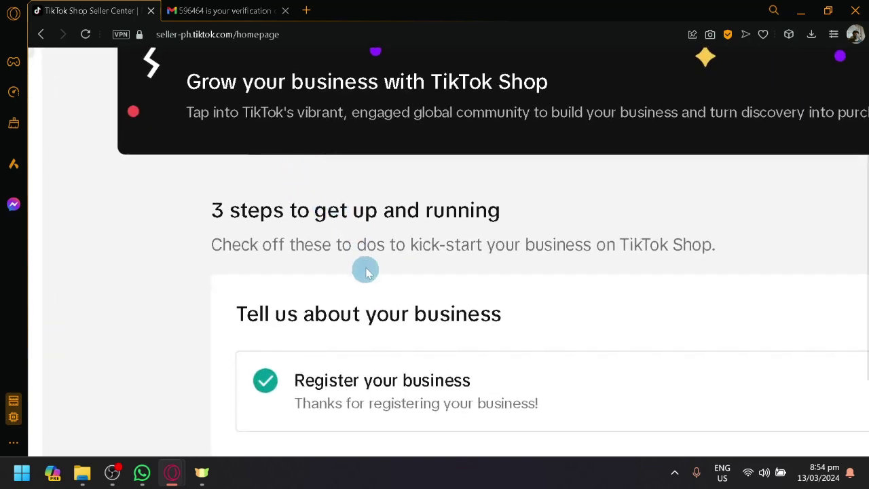
scroll(371, 235, "down", 4)
scroll(397, 292, "down", 1)
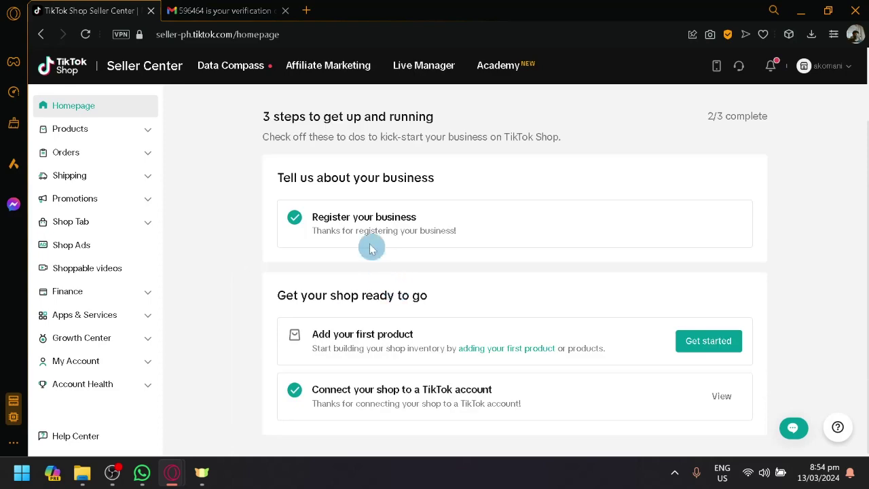
scroll(335, 196, "up", 5)
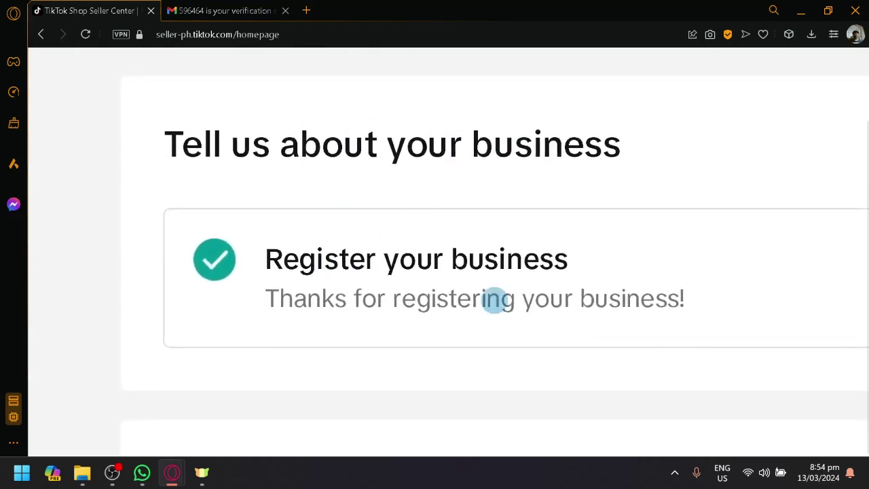
scroll(430, 286, "down", 5)
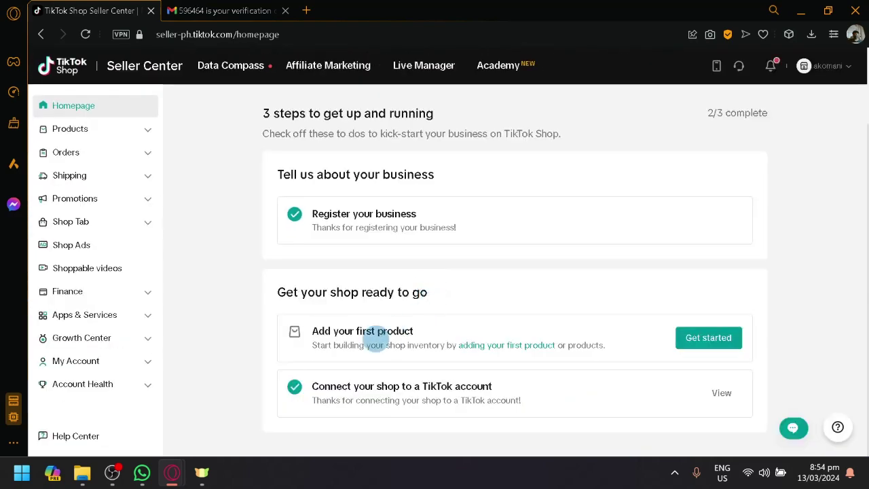
scroll(340, 359, "up", 5)
scroll(396, 281, "down", 5)
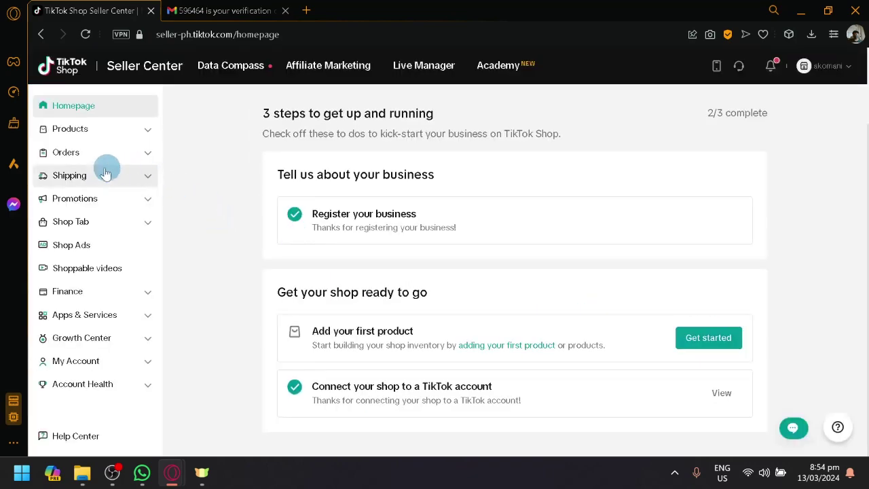
scroll(56, 133, "up", 5)
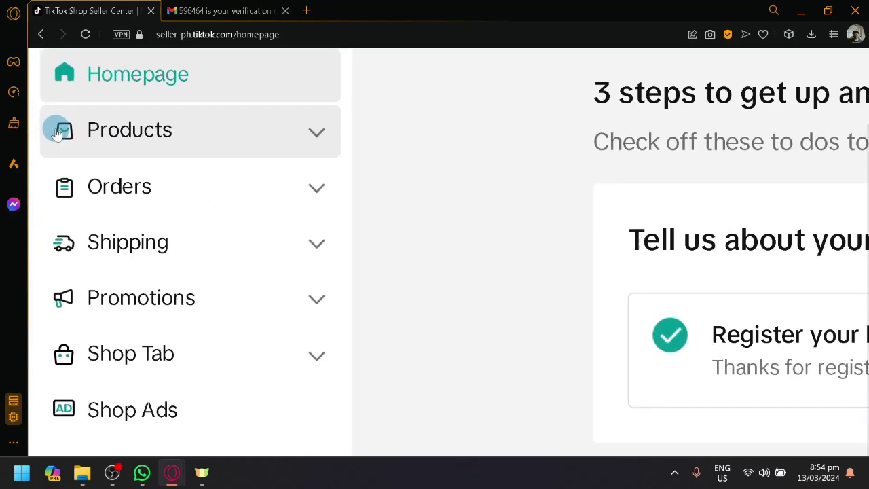
Expand the Products sidebar section to view its pages, then collapse it.
left_click(133, 128)
scroll(230, 215, "down", 1)
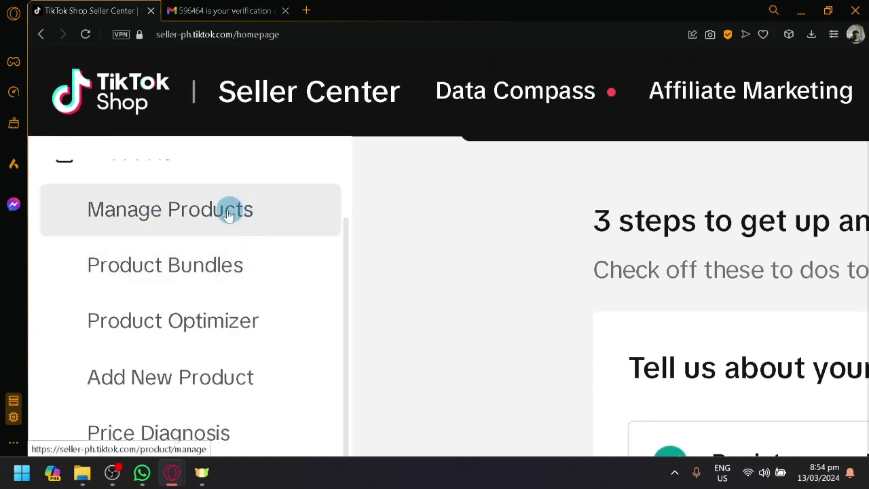
scroll(224, 214, "down", 5)
scroll(95, 146, "up", 1)
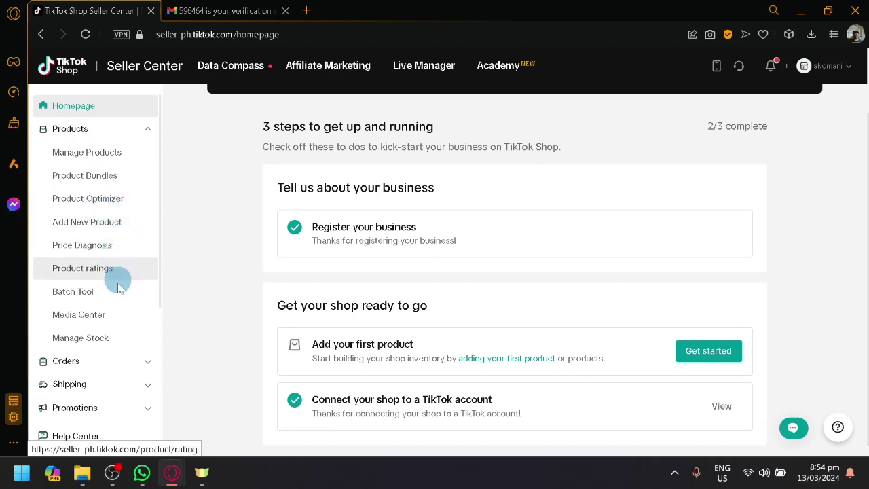
left_click(129, 127)
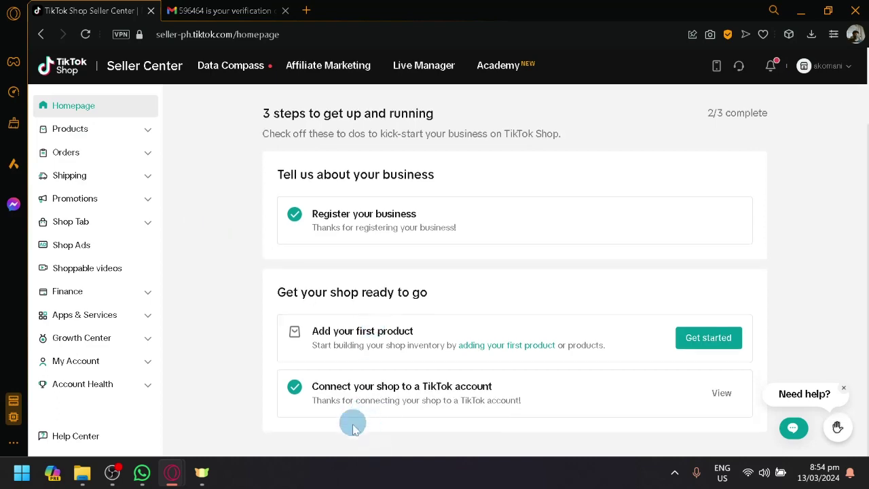
Review the '3 steps to get up and running' checklist at 2/3 complete.
scroll(373, 370, "up", 1, "ctrl")
scroll(374, 377, "down", 2)
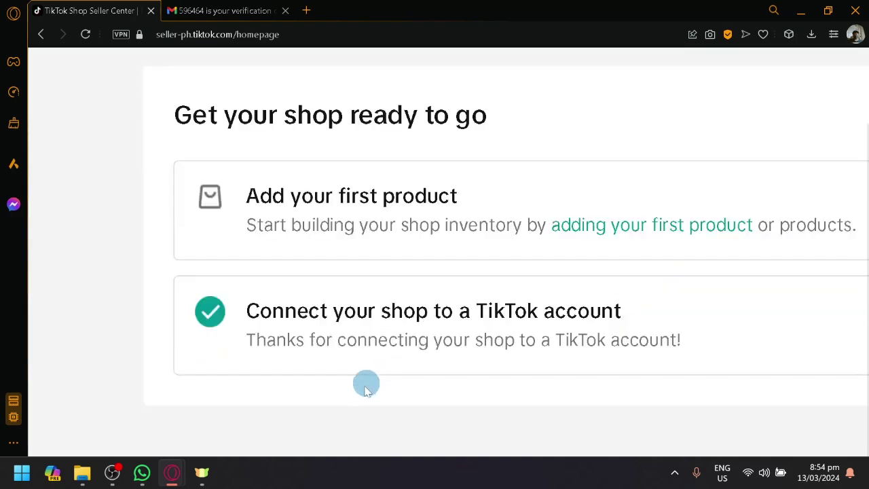
scroll(366, 391, "down", 3, "ctrl")
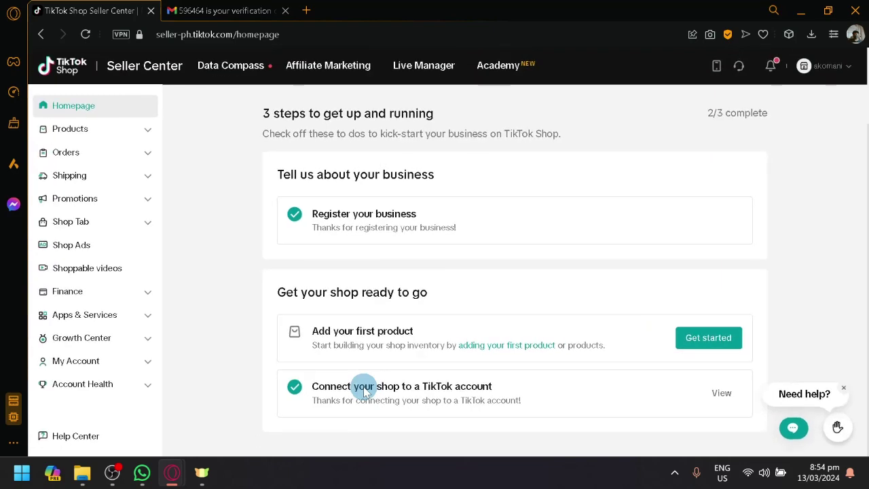
scroll(254, 297, "up", 2)
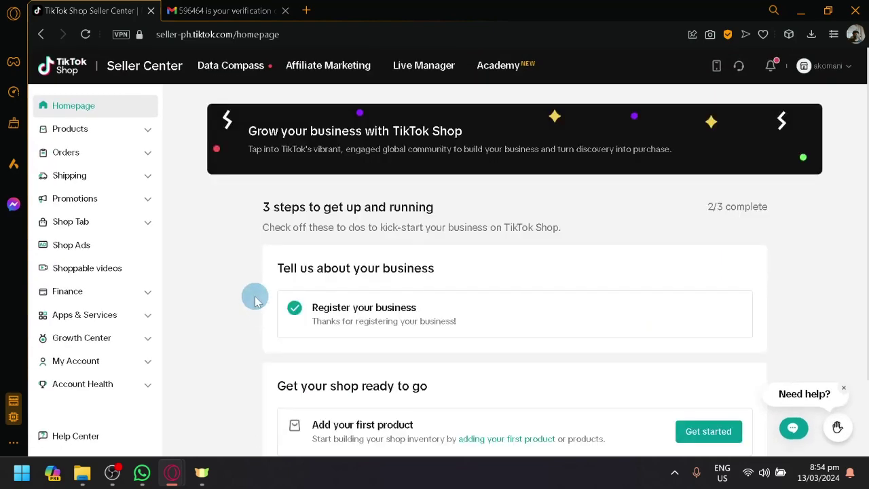
scroll(254, 298, "down", 2)
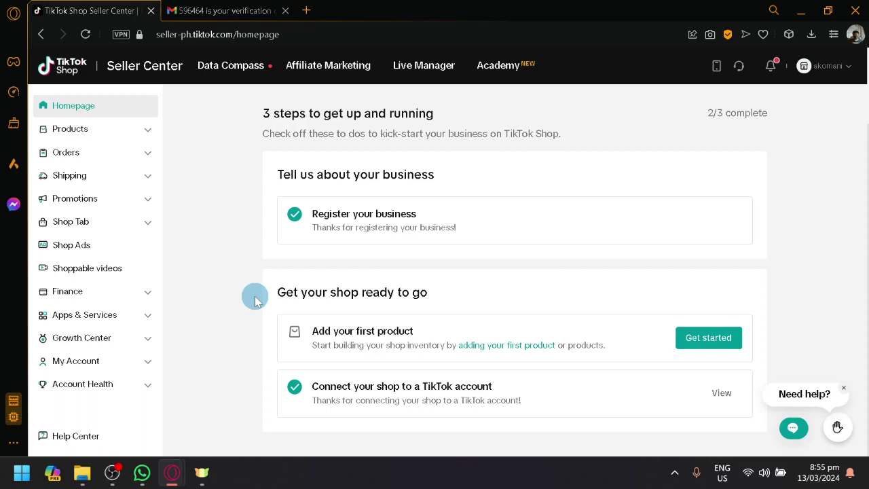
scroll(254, 298, "up", 2)
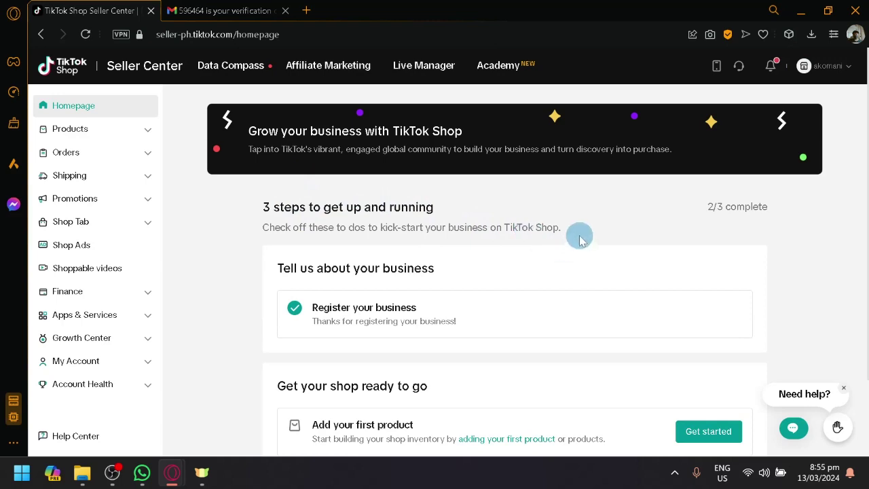
Highlight and clear the checklist intro text, then expand and collapse Orders and Shipping.
left_click_drag(578, 235, 235, 229)
left_click(224, 218)
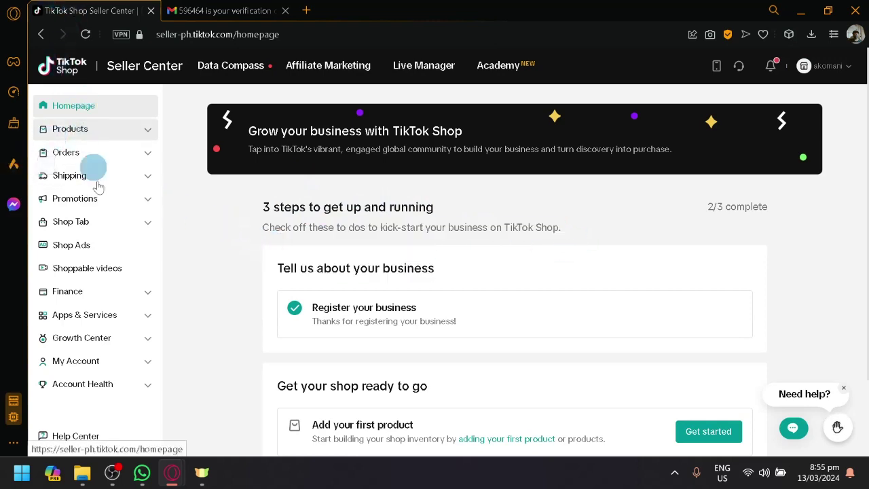
scroll(62, 149, "up", 5)
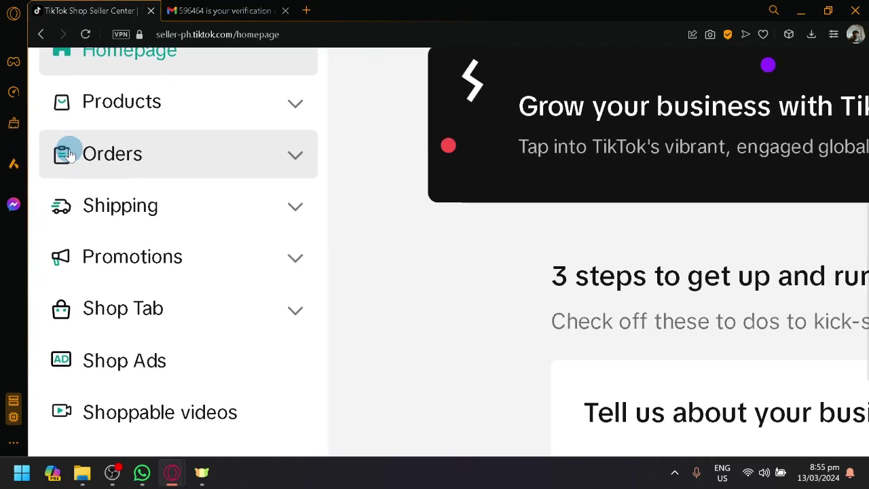
left_click(179, 153)
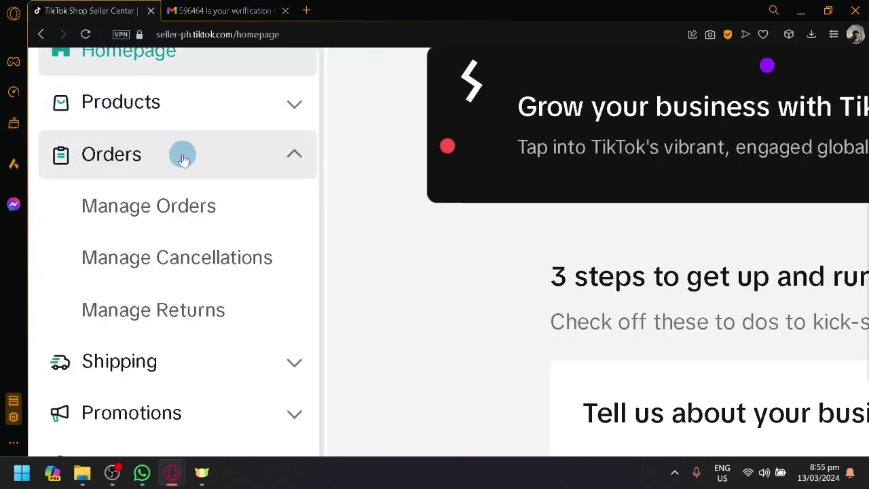
left_click(241, 174)
left_click(202, 209)
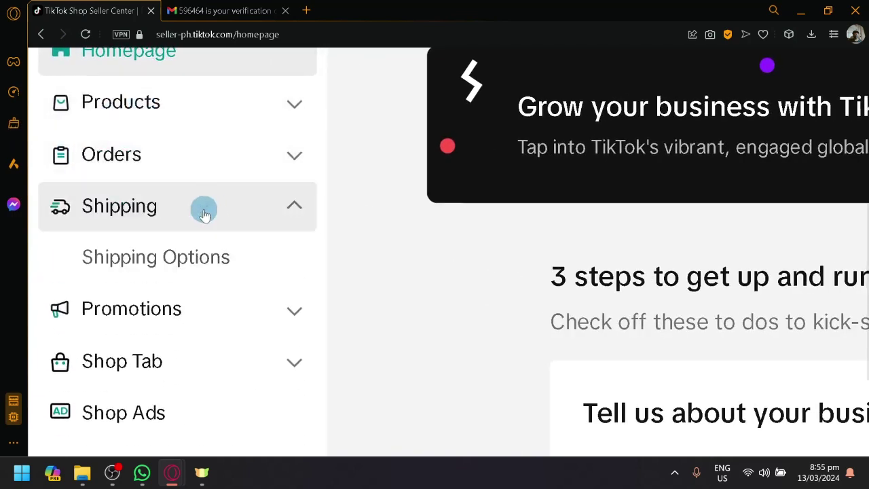
left_click(170, 224)
Expand and collapse the Products and Shipping sidebar sections again.
scroll(190, 219, "down", 3)
scroll(190, 220, "up", 3)
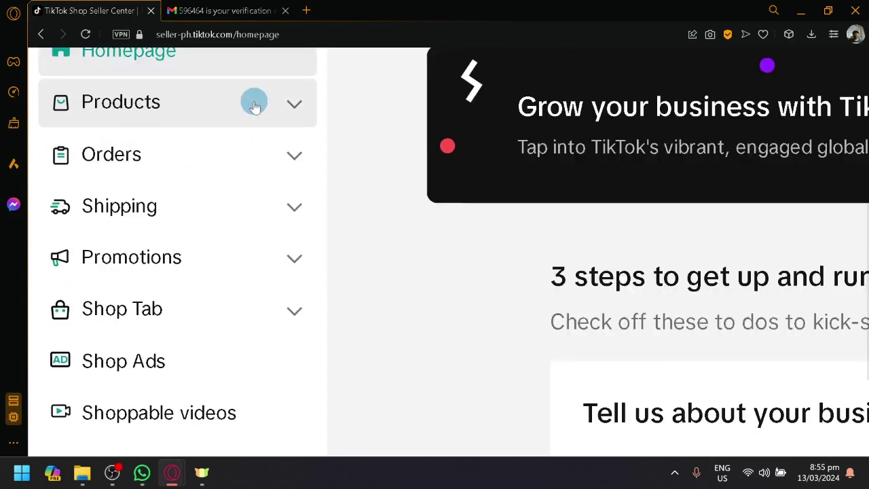
left_click(256, 109)
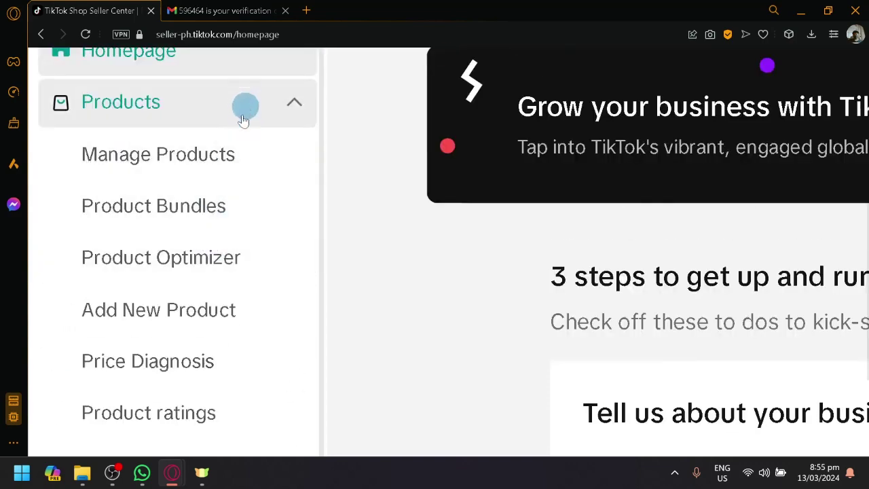
left_click(244, 109)
left_click(226, 229)
left_click(227, 226)
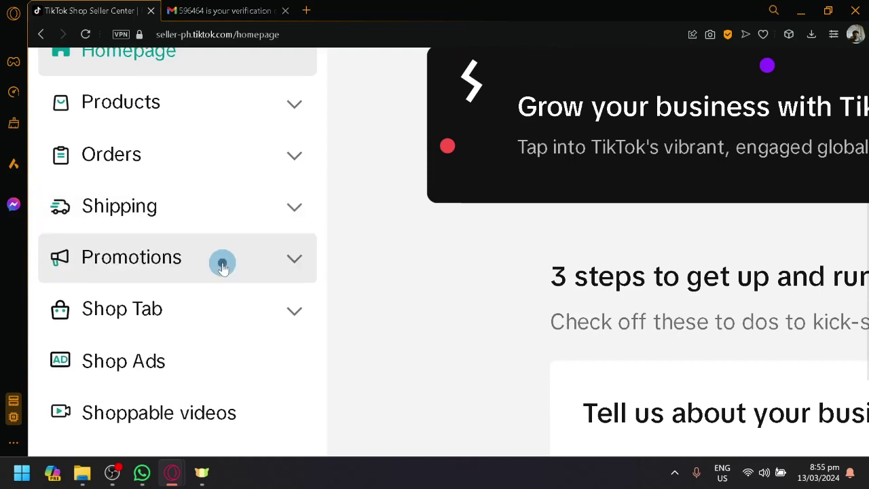
Browse the Promotions and Shop Tab sections, then open the Shop Ads dashboard.
left_click(222, 264)
scroll(204, 270, "down", 1)
scroll(184, 252, "down", 3)
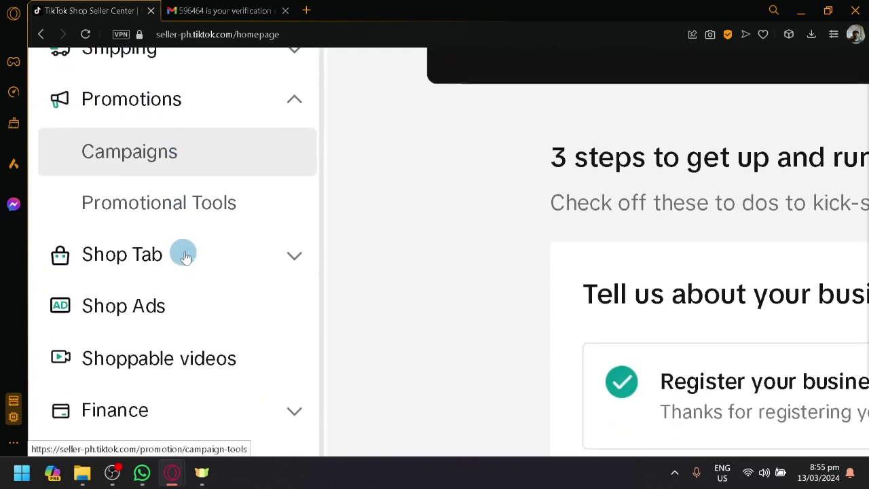
scroll(237, 230, "down", 1)
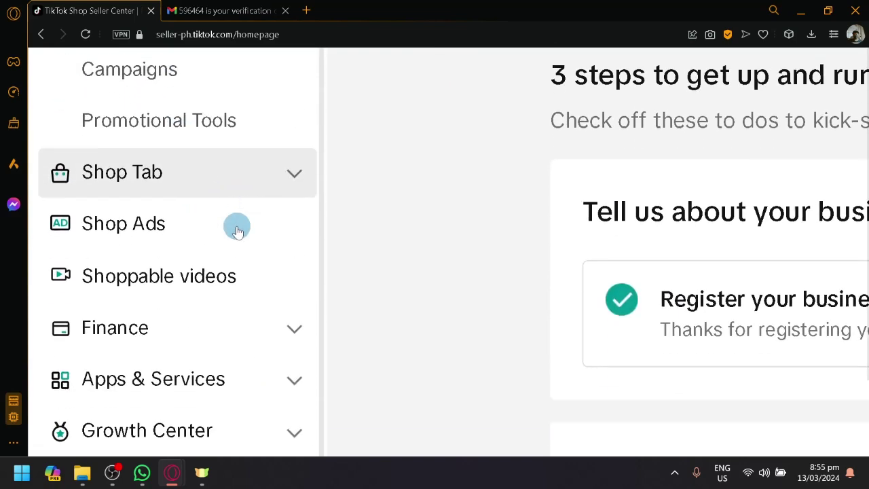
left_click(243, 186)
scroll(243, 186, "down", 2)
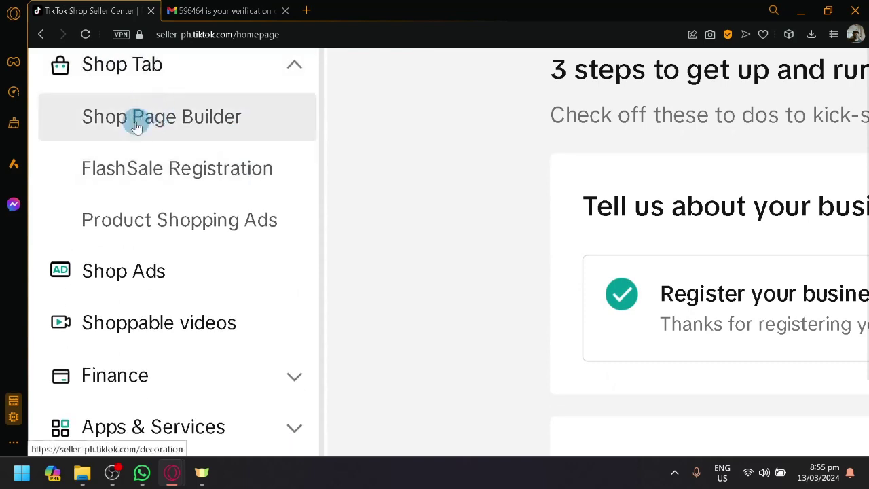
scroll(247, 272, "down", 1)
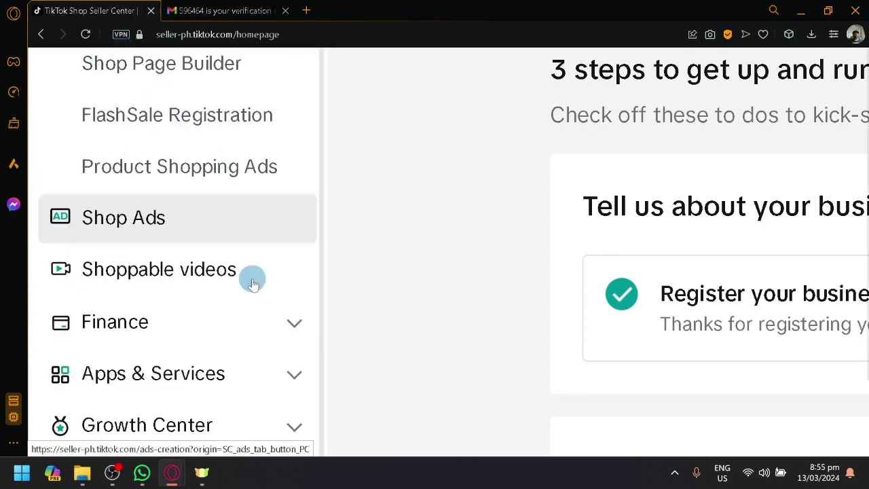
left_click(249, 228)
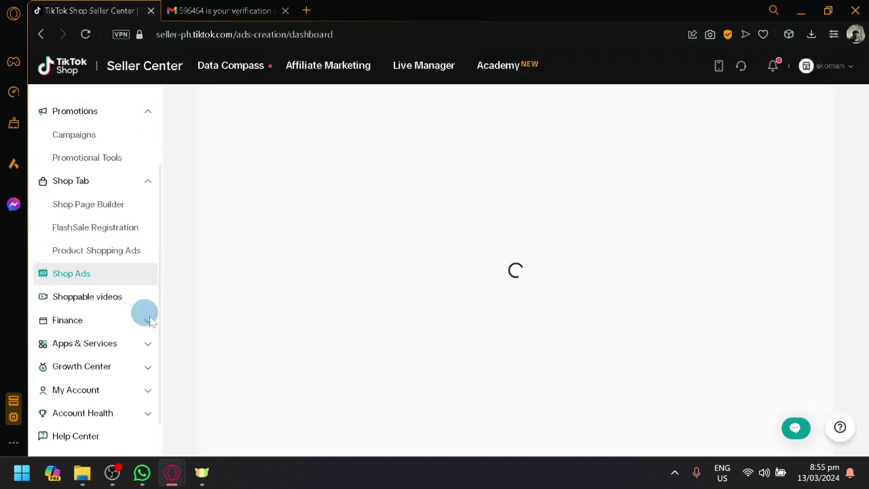
scroll(437, 322, "down", 1)
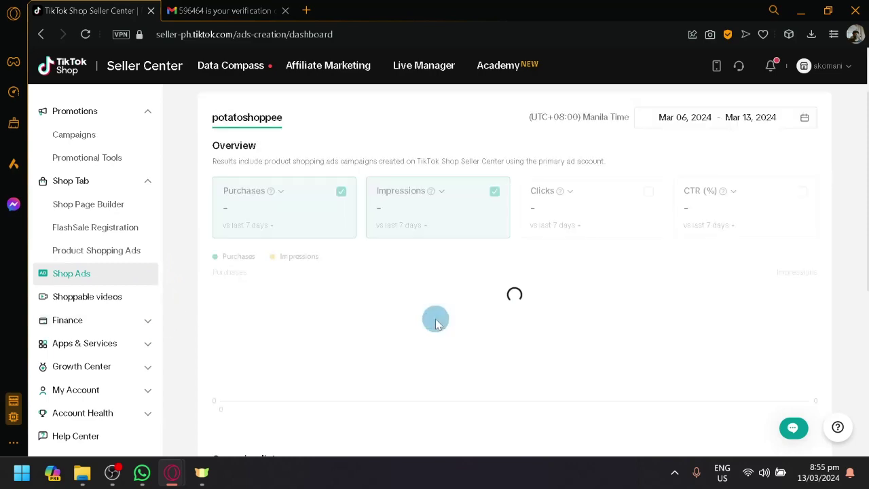
scroll(435, 324, "down", 5)
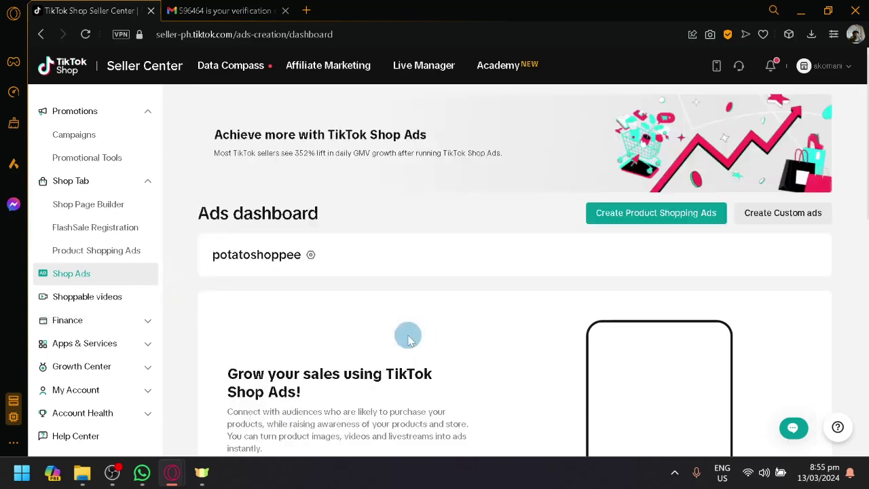
scroll(405, 337, "down", 5)
scroll(403, 333, "up", 2)
scroll(403, 333, "down", 2)
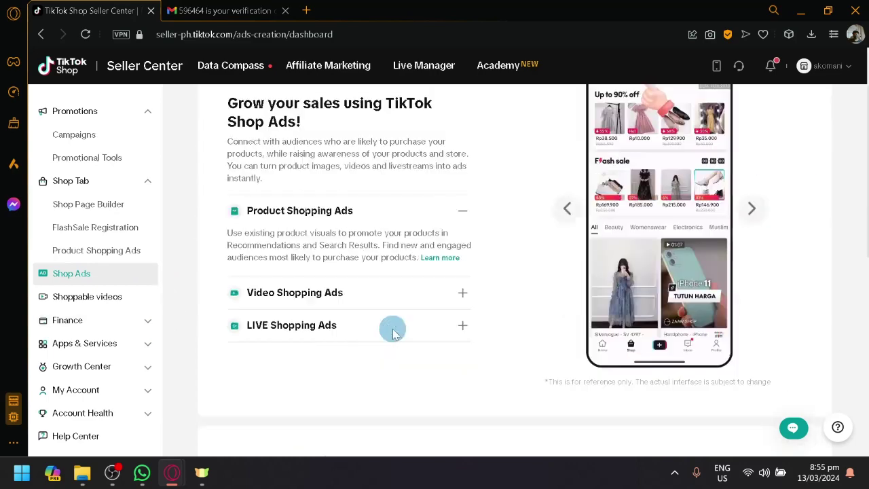
scroll(393, 330, "up", 3)
scroll(382, 317, "up", 2)
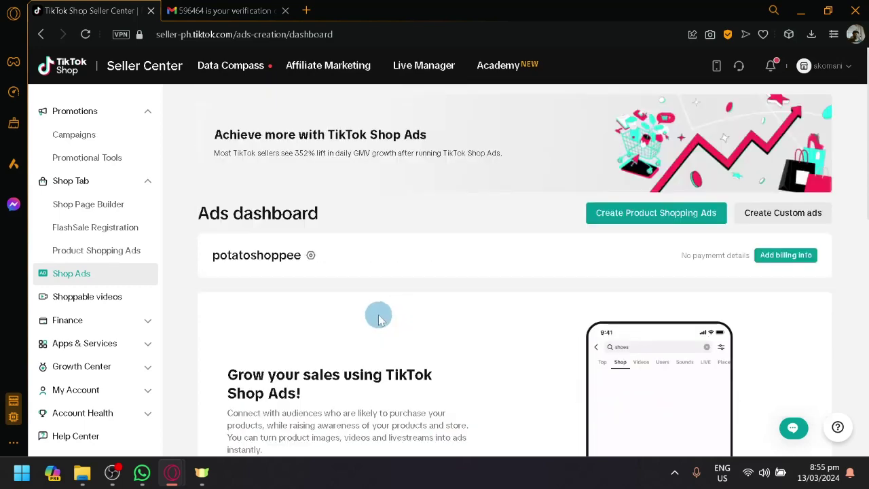
scroll(379, 320, "down", 2)
scroll(380, 321, "up", 2)
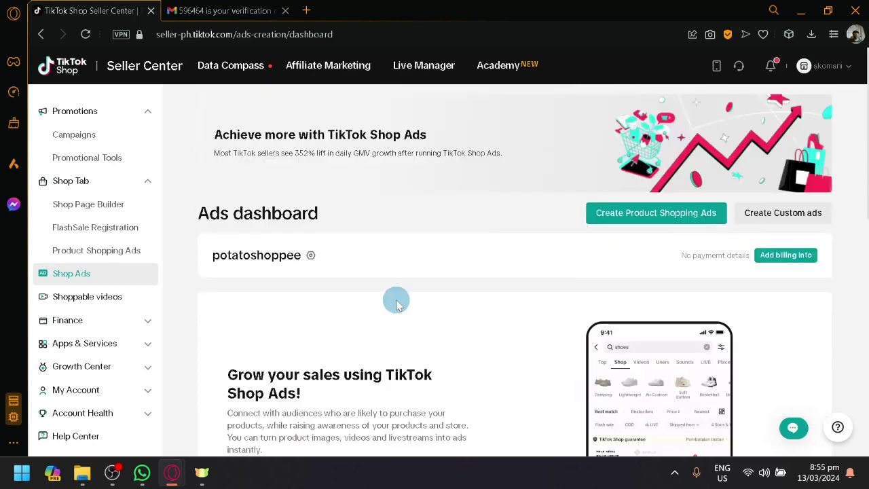
scroll(355, 242, "down", 2)
scroll(183, 284, "down", 6)
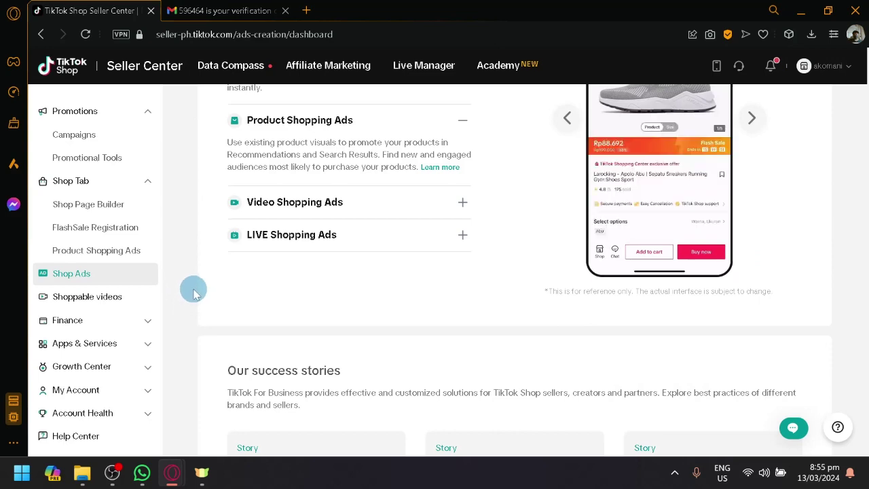
scroll(192, 290, "up", 2)
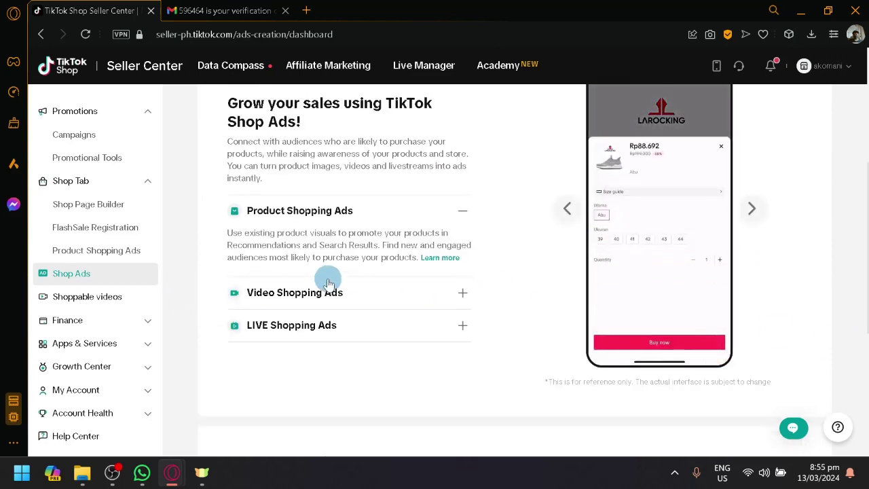